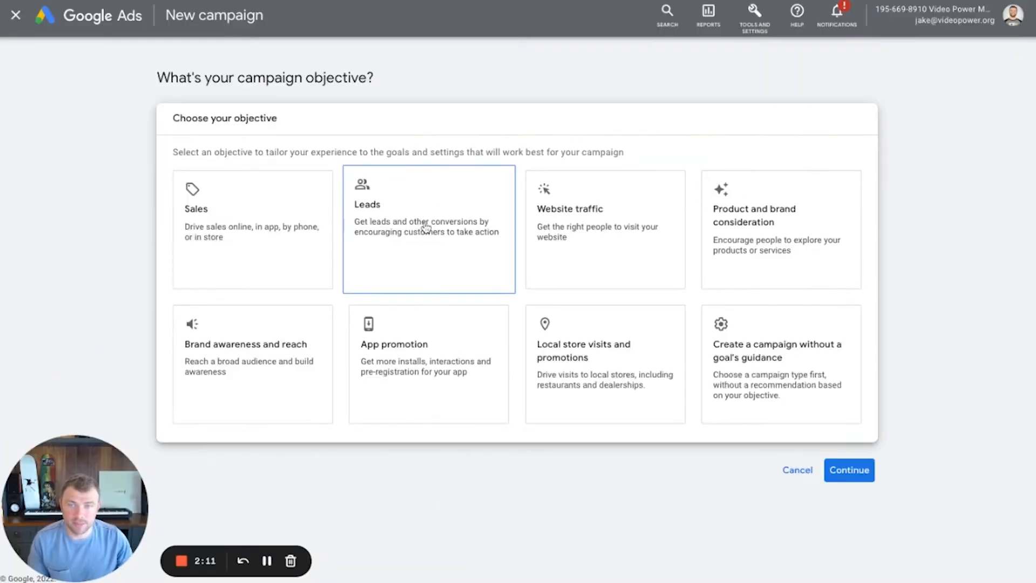
- Choose Leads as the campaign objective and bring up its conversion goals
click(426, 228)
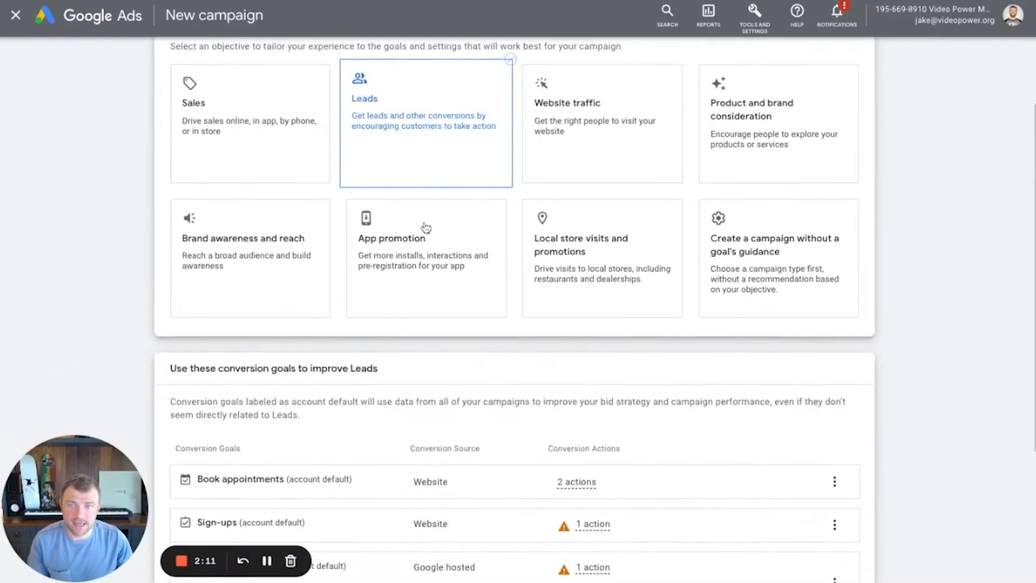
scroll(507, 191, up, 4)
scroll(459, 152, down, 3)
scroll(450, 153, down, 1)
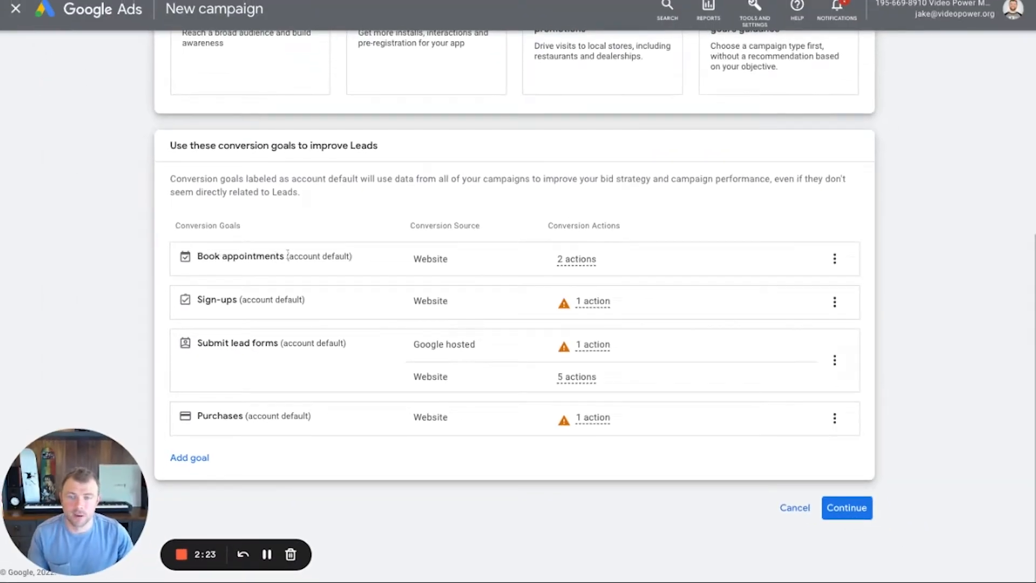
- Remove the Purchases, Submit lead forms and Sign-ups conversion goals, keeping only Book appointments
click(835, 419)
click(842, 431)
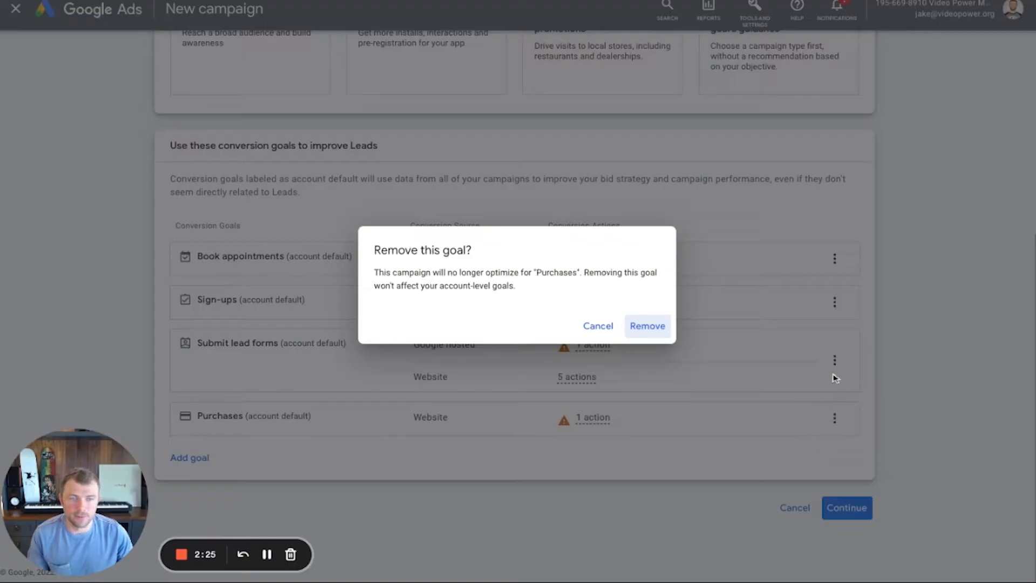
click(647, 326)
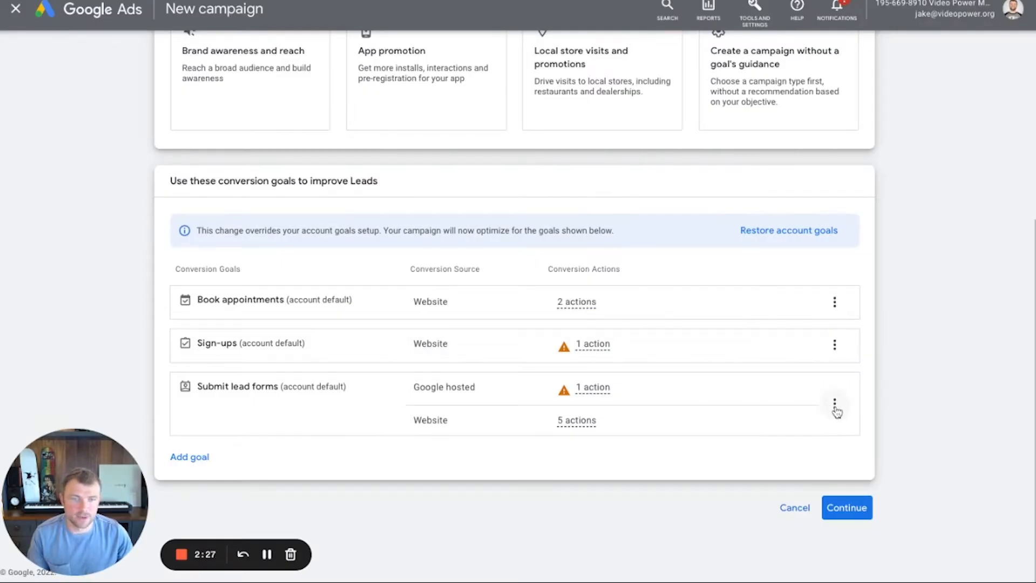
click(835, 406)
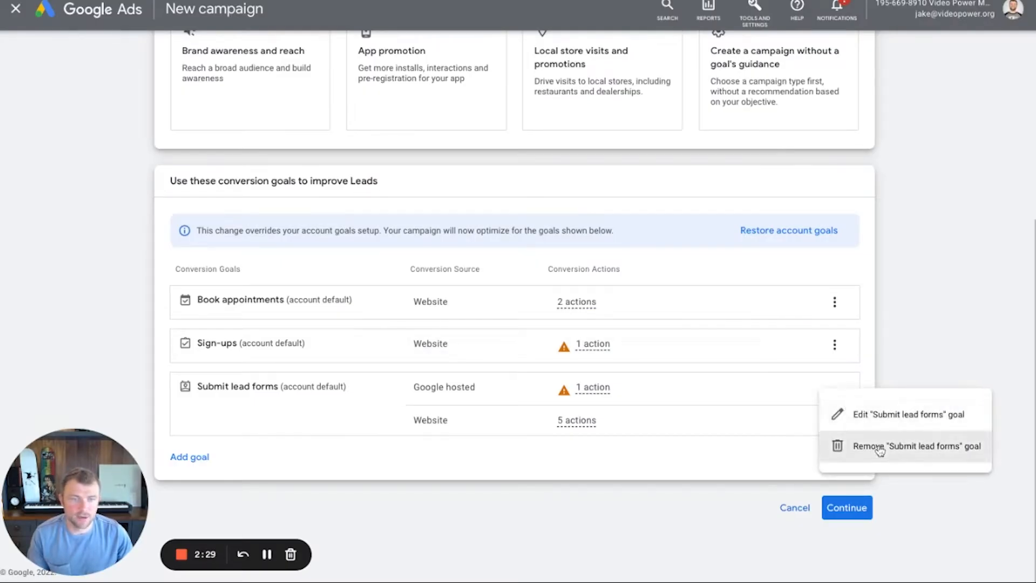
click(879, 447)
click(648, 326)
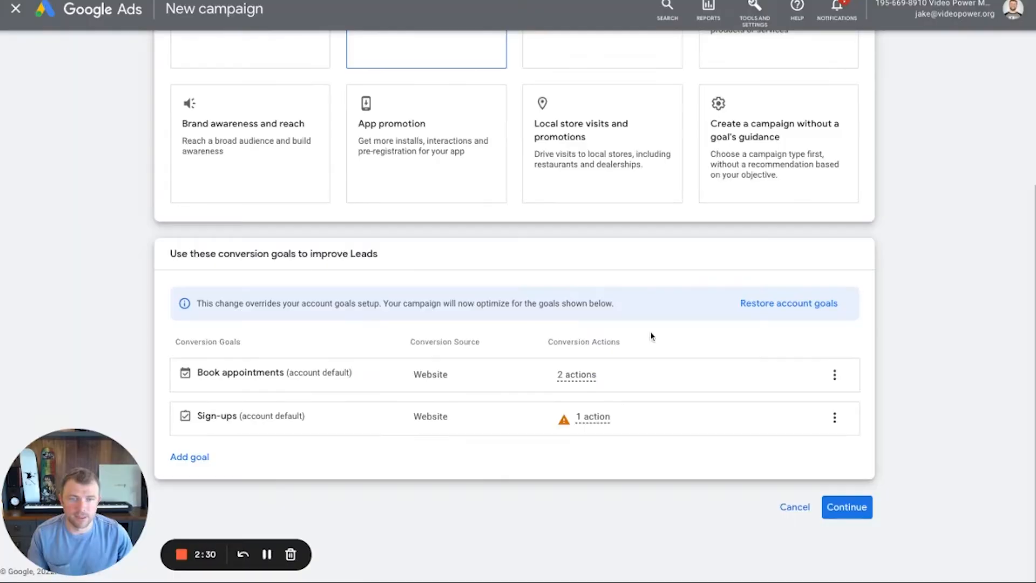
click(836, 419)
click(846, 429)
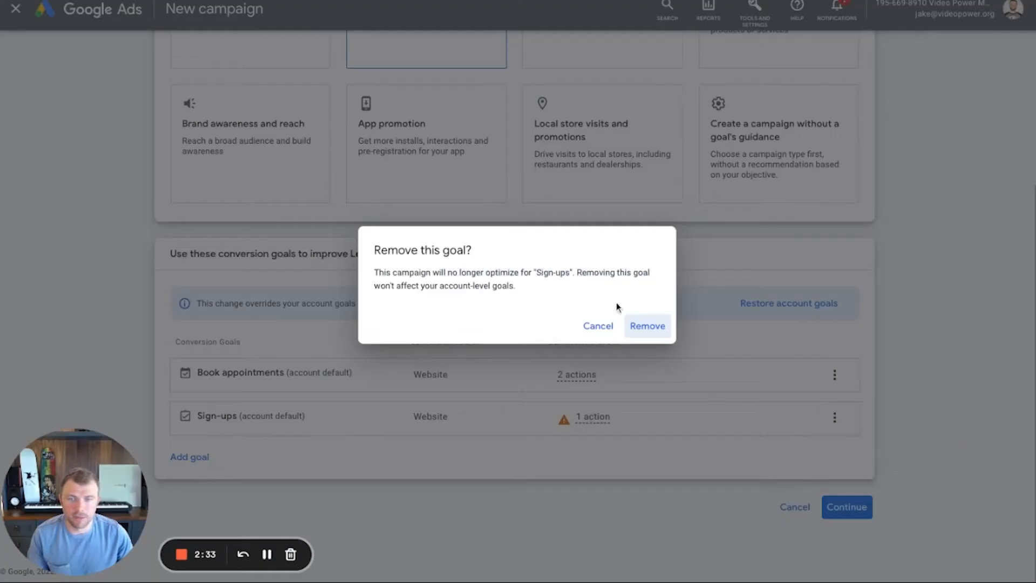
click(647, 326)
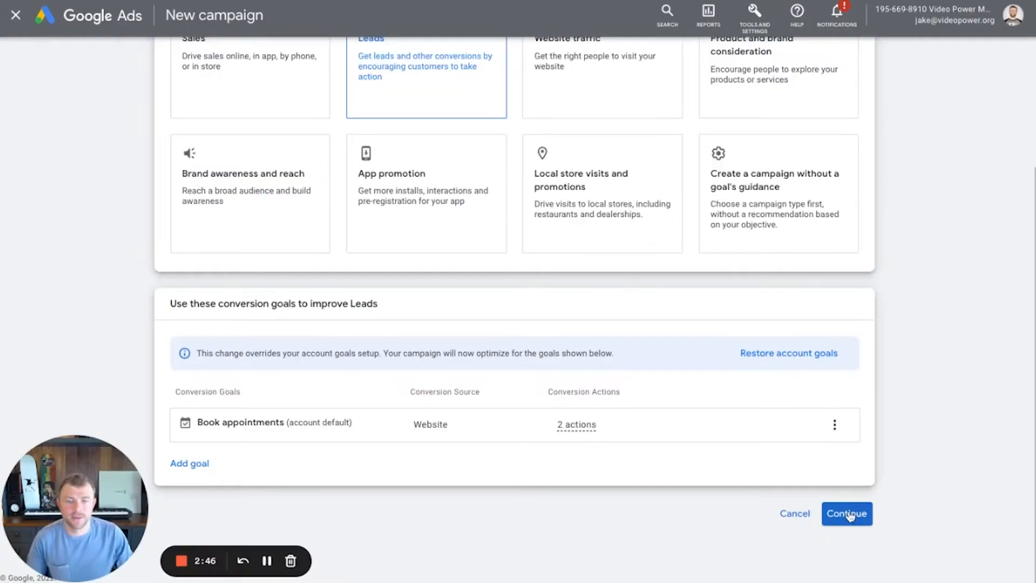
- Accept the conversion goals, select Video as the campaign type and continue to the campaign settings
click(847, 513)
click(501, 261)
click(307, 220)
click(254, 430)
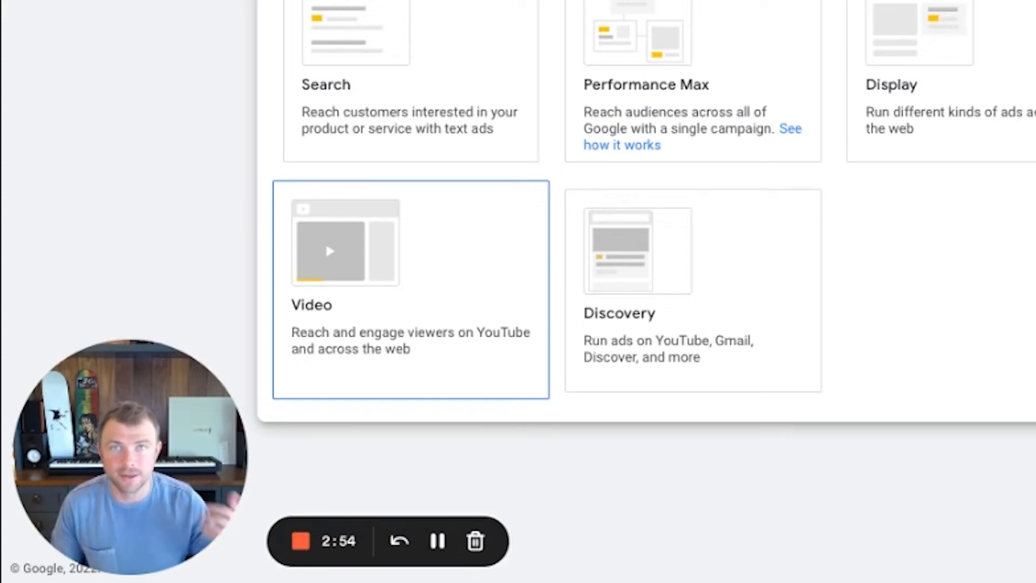
click(804, 322)
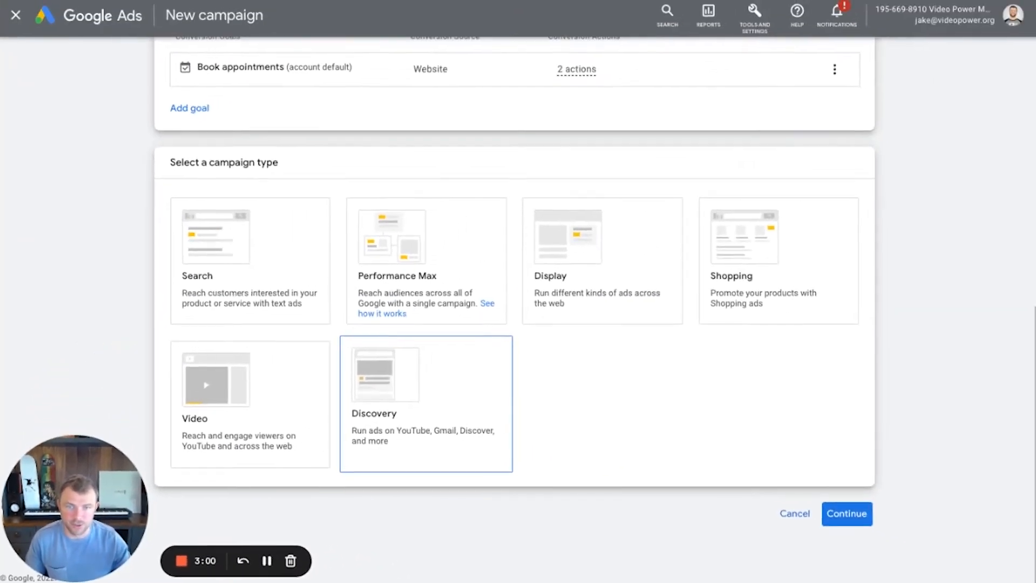
click(265, 426)
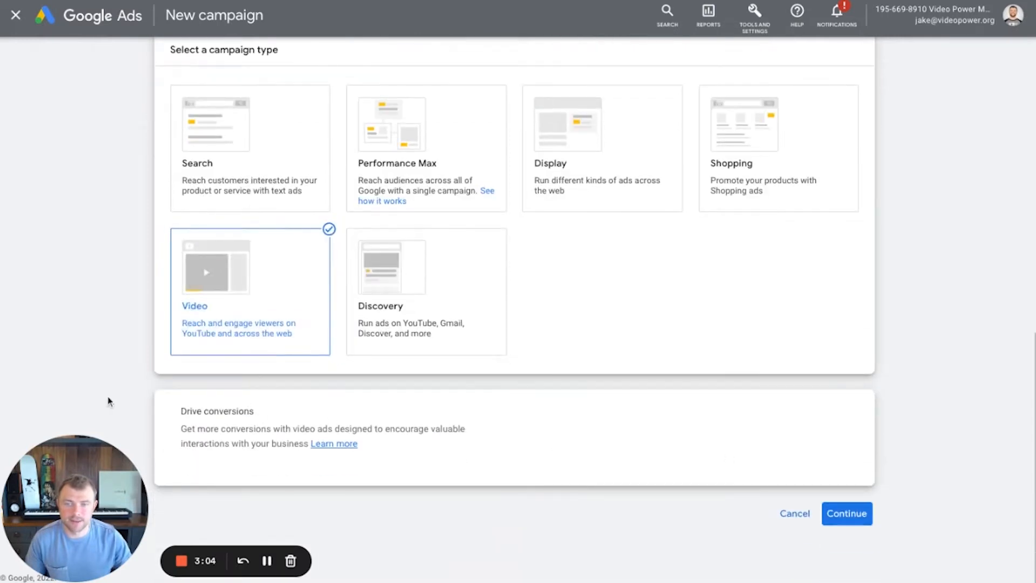
click(851, 513)
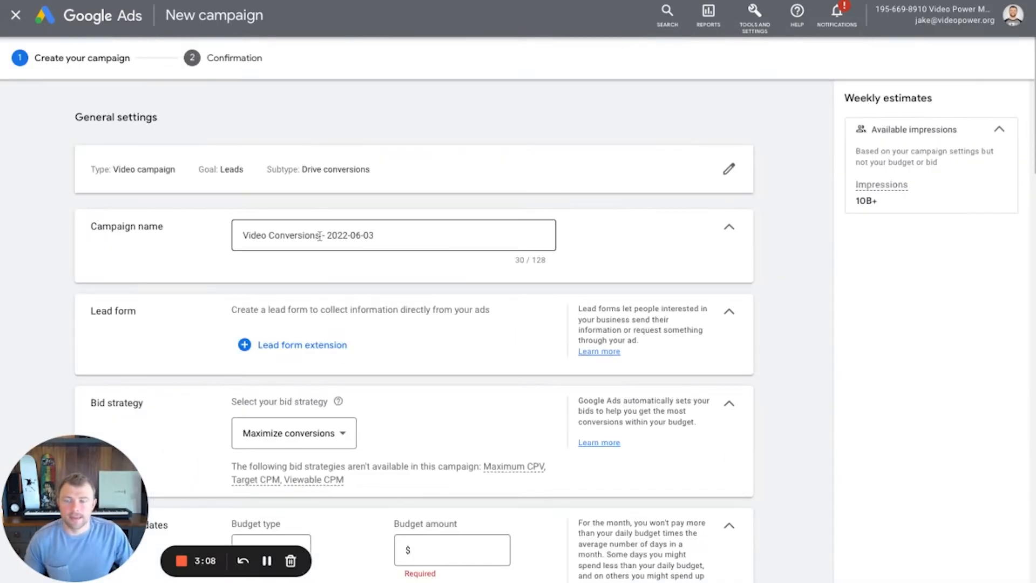
- Name the campaign "App | IMI - Ads | Talking Head | USA"
triple_click(319, 236)
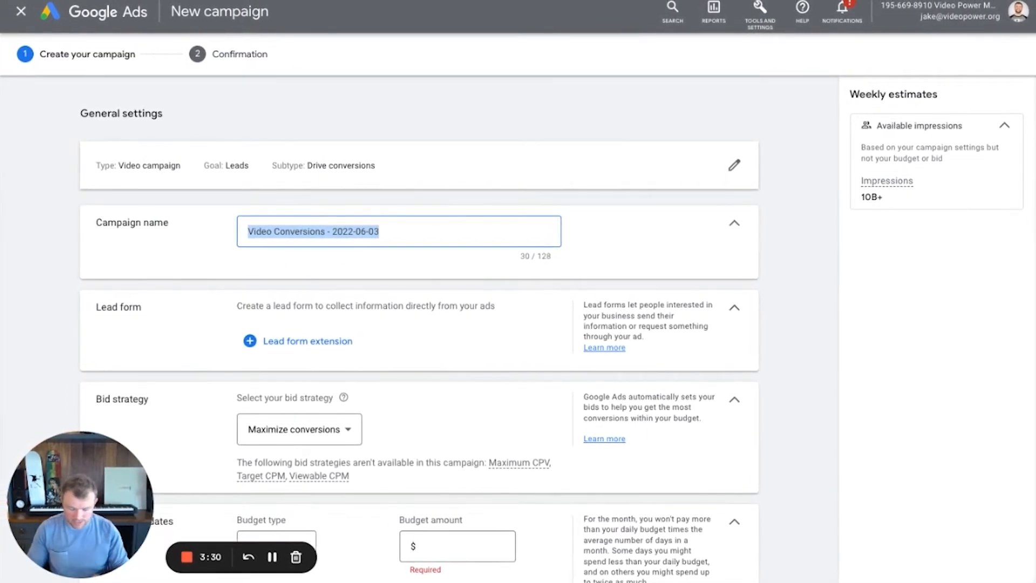
text(App)
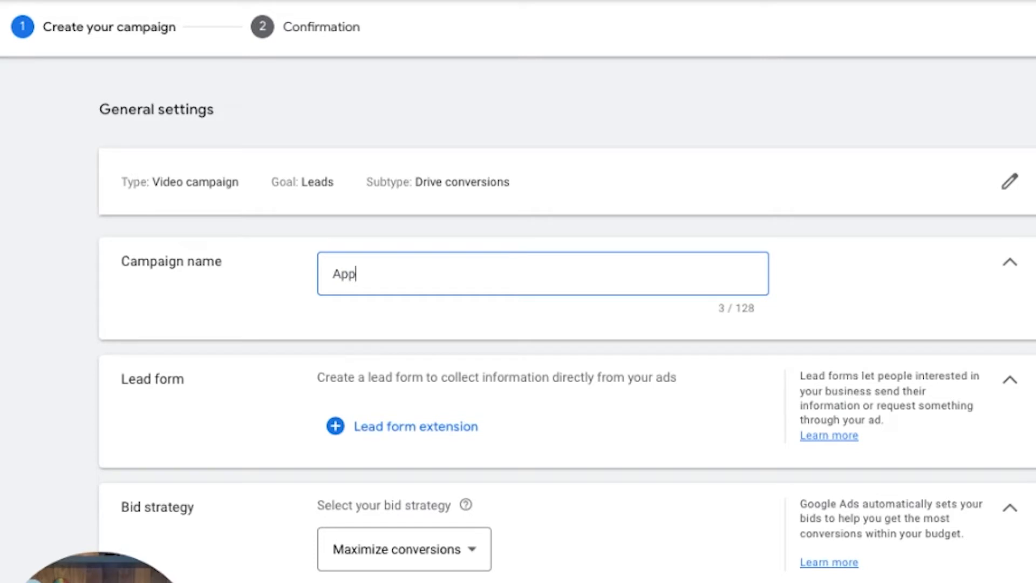
text(I)
text(IMI)
text( -  Ad)
text(s |)
text(Talking Head)
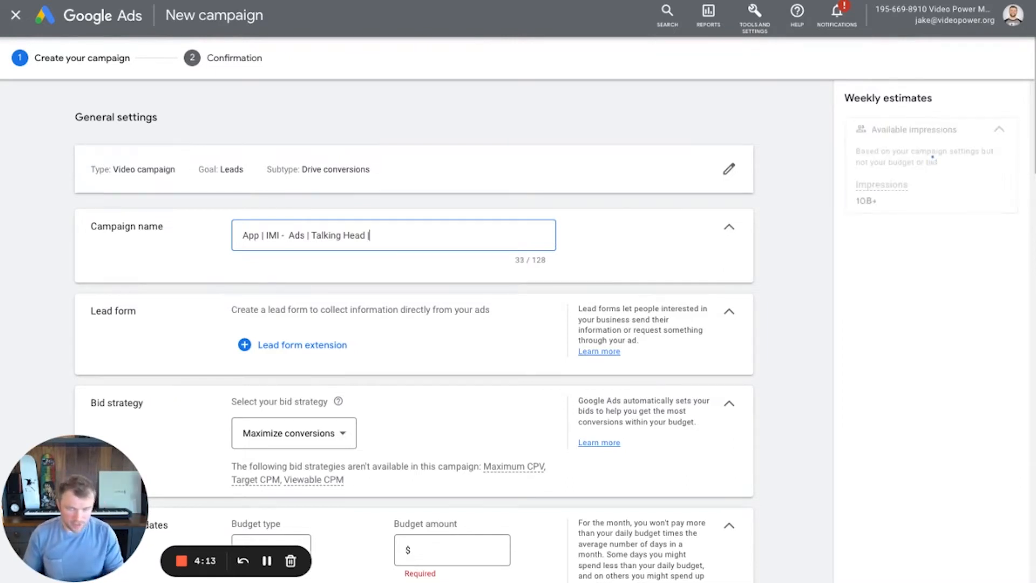
text(| )
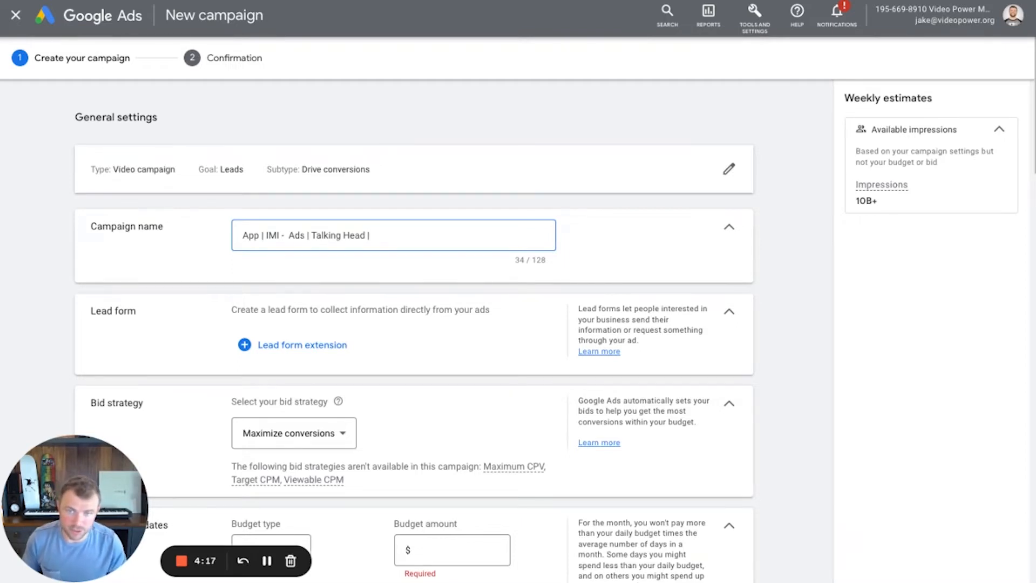
text(USA)
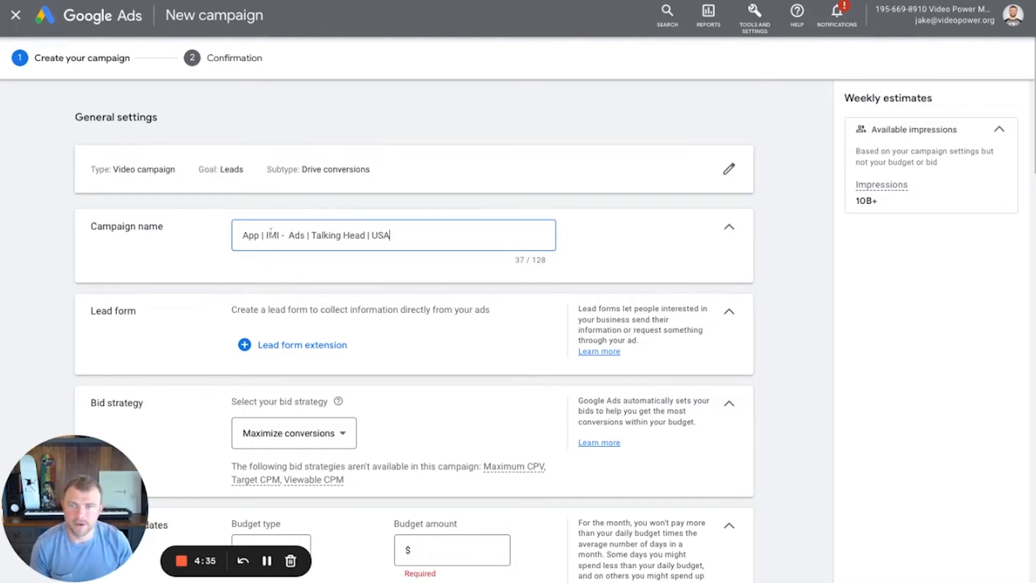
triple_click(243, 236)
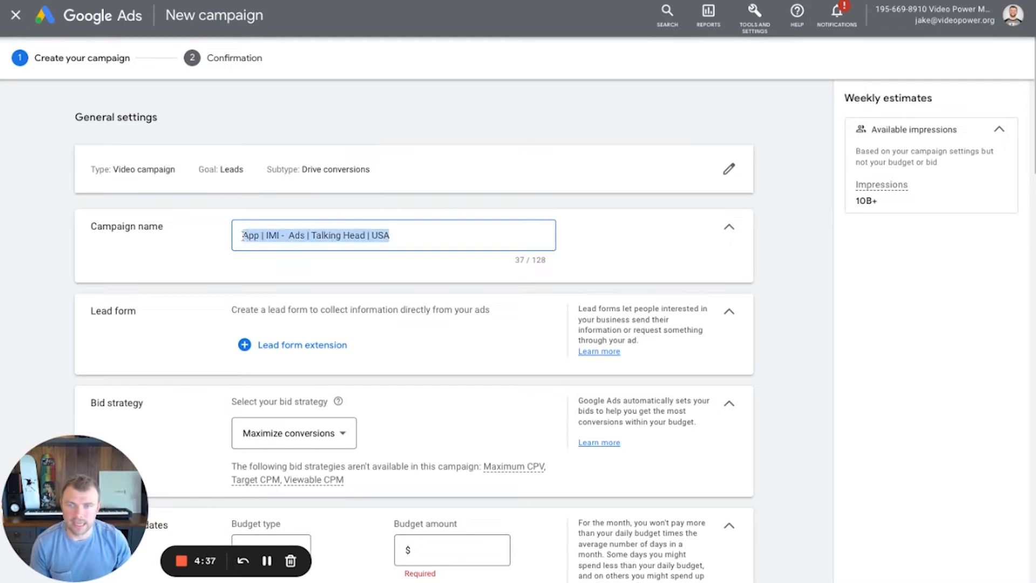
- Look at the lead form extension options and close them without adding a form
scroll(241, 264, down, 1)
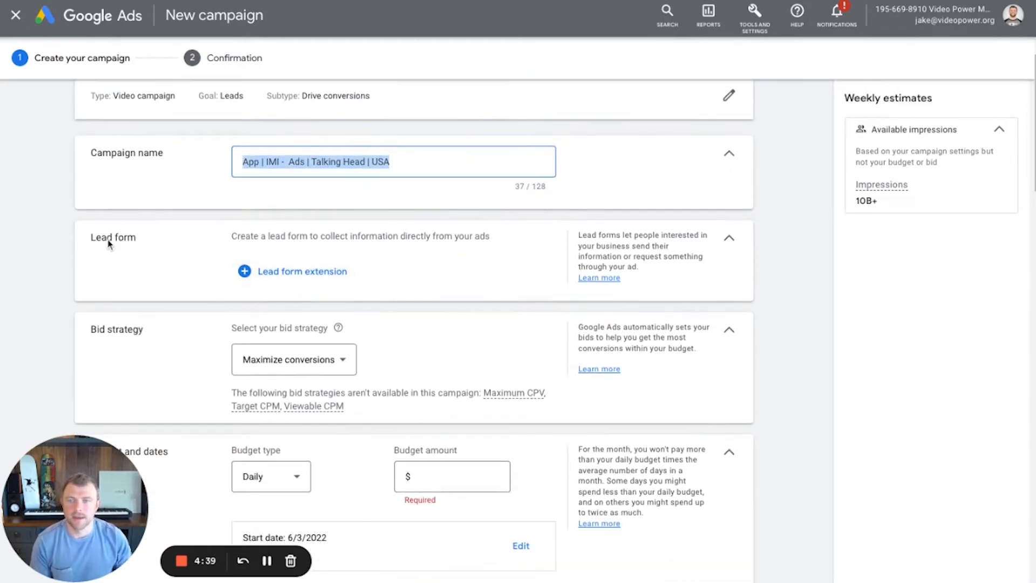
click(260, 274)
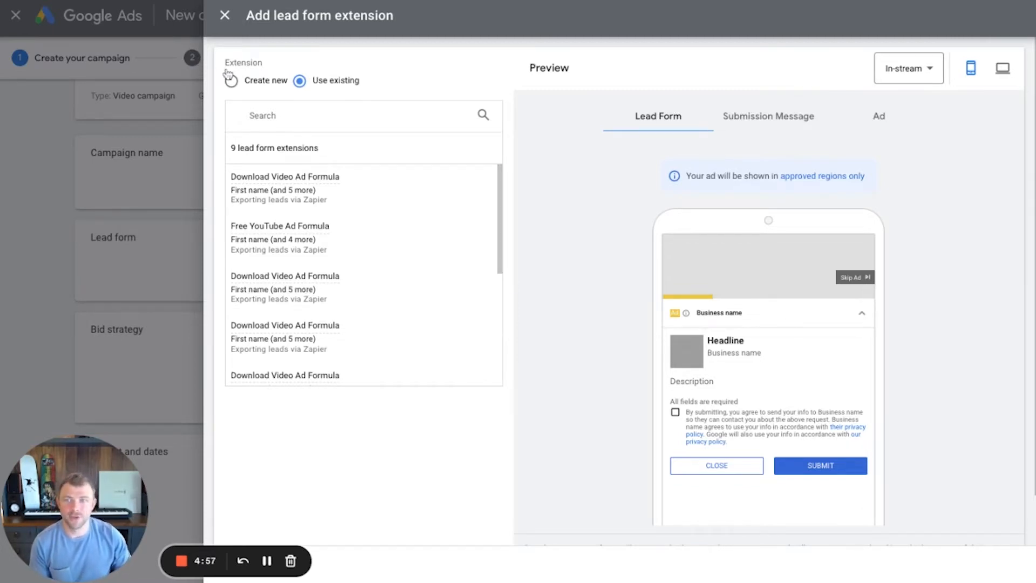
click(226, 17)
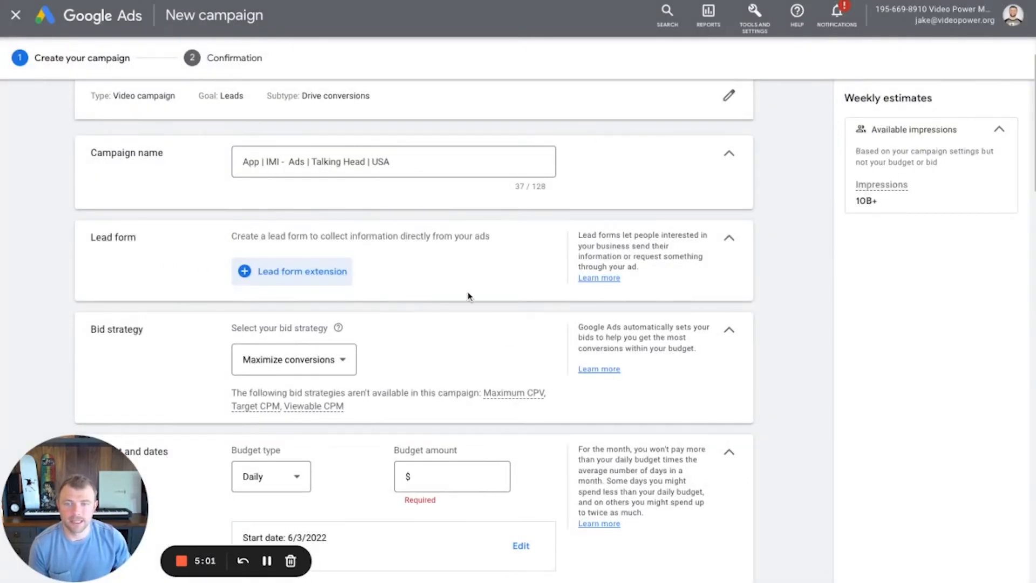
- Examine the bid strategies available for the campaign
scroll(470, 294, down, 2)
click(294, 281)
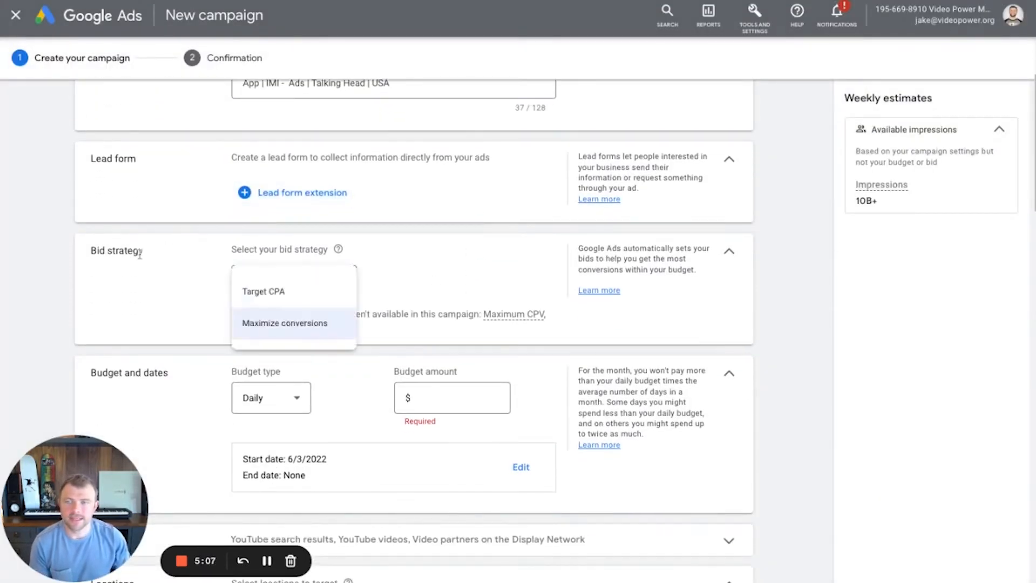
click(139, 253)
triple_click(164, 254)
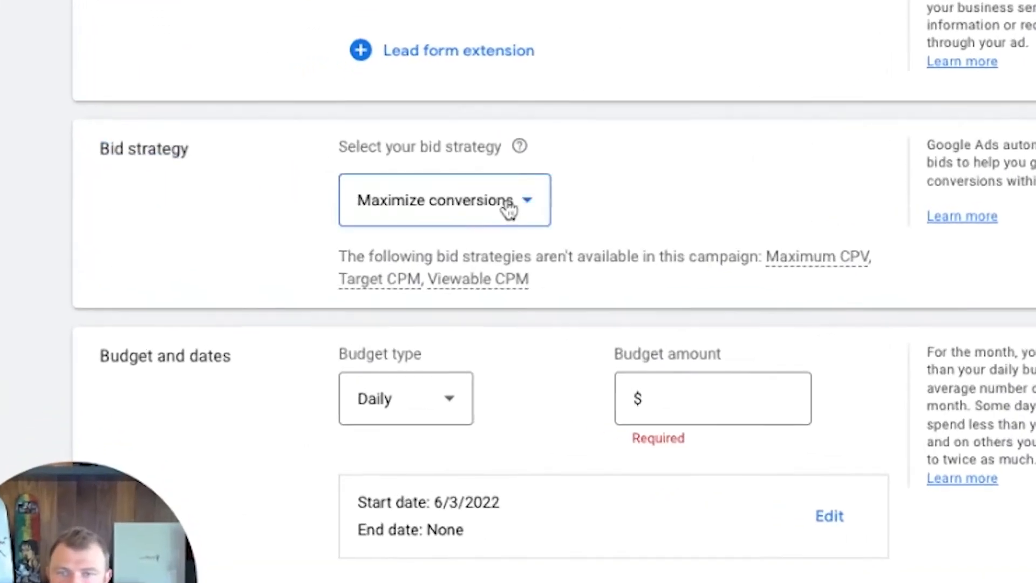
click(417, 211)
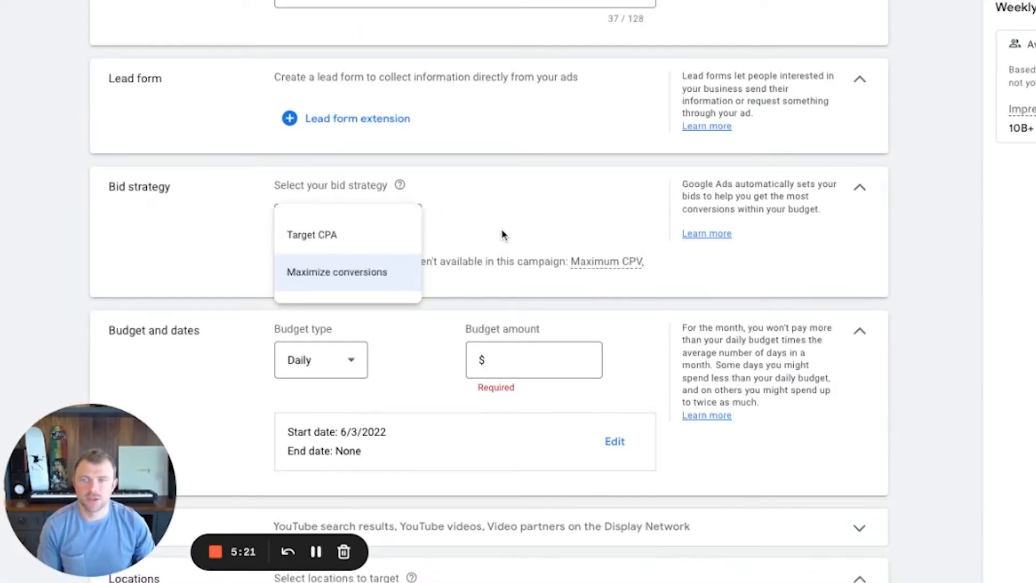
click(575, 216)
click(544, 210)
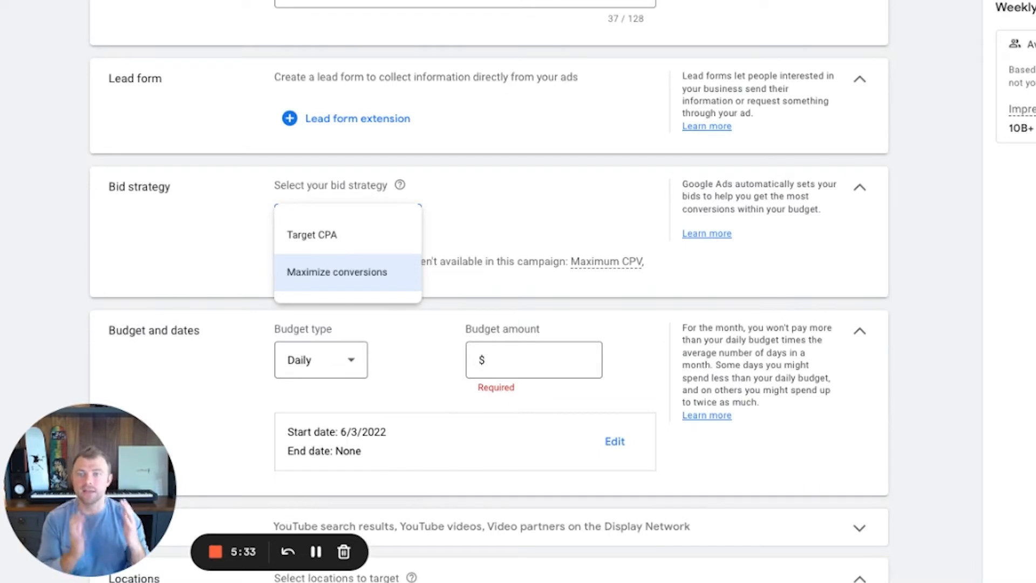
- Try the Target CPA bid strategy, comparing it with Maximize conversions, and return to Maximize conversions
click(316, 233)
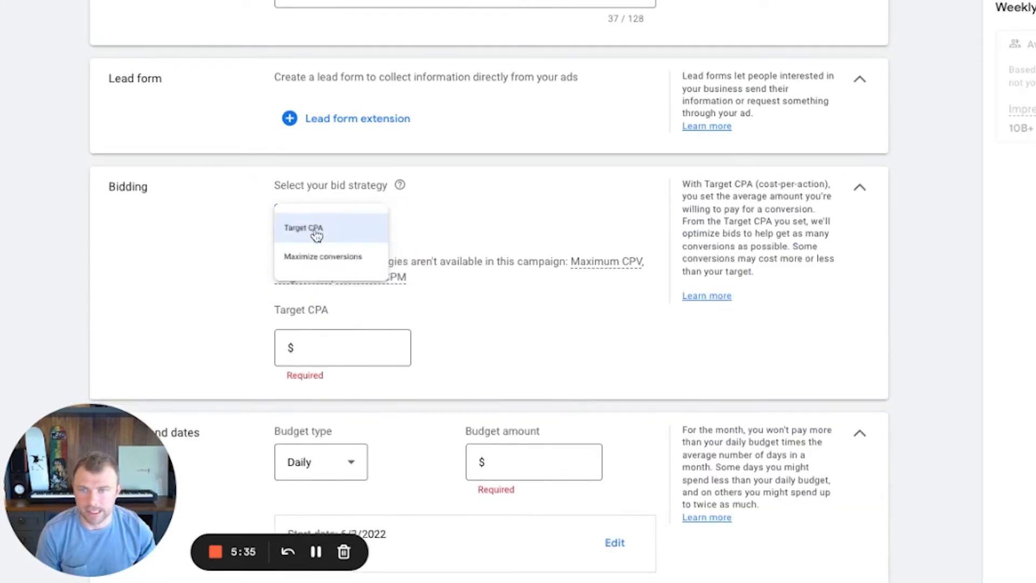
click(349, 362)
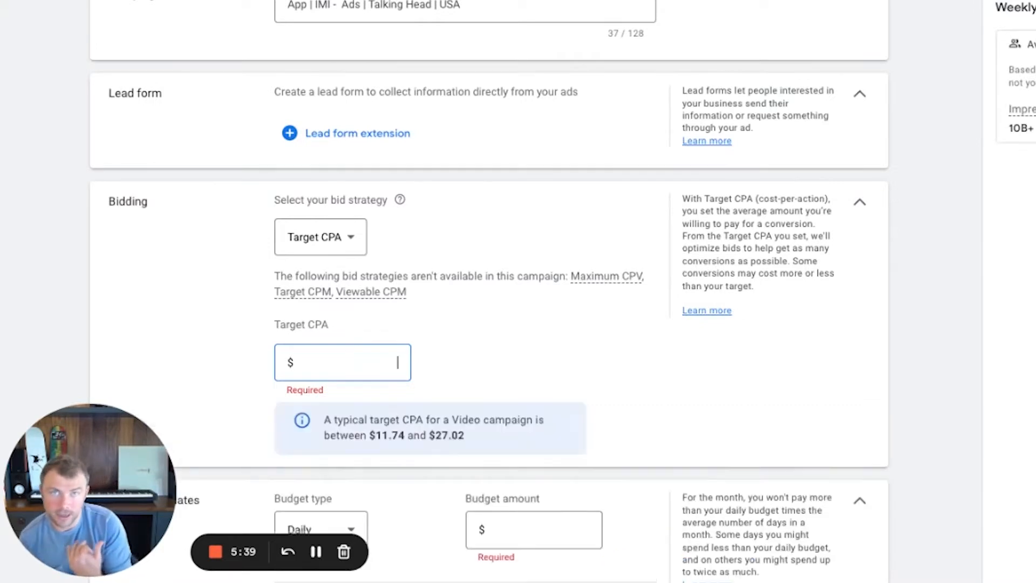
click(316, 241)
click(343, 296)
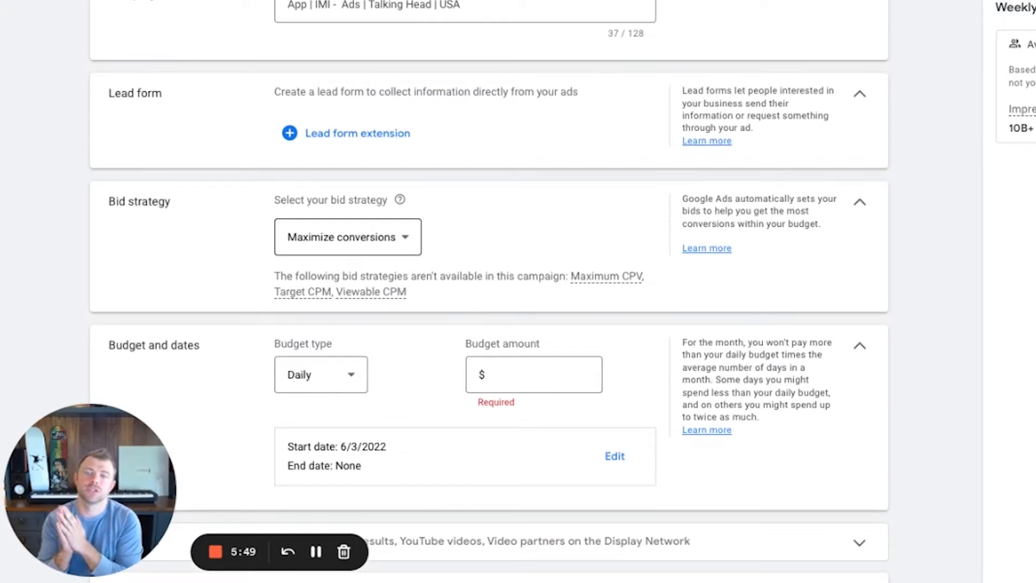
click(348, 237)
click(313, 248)
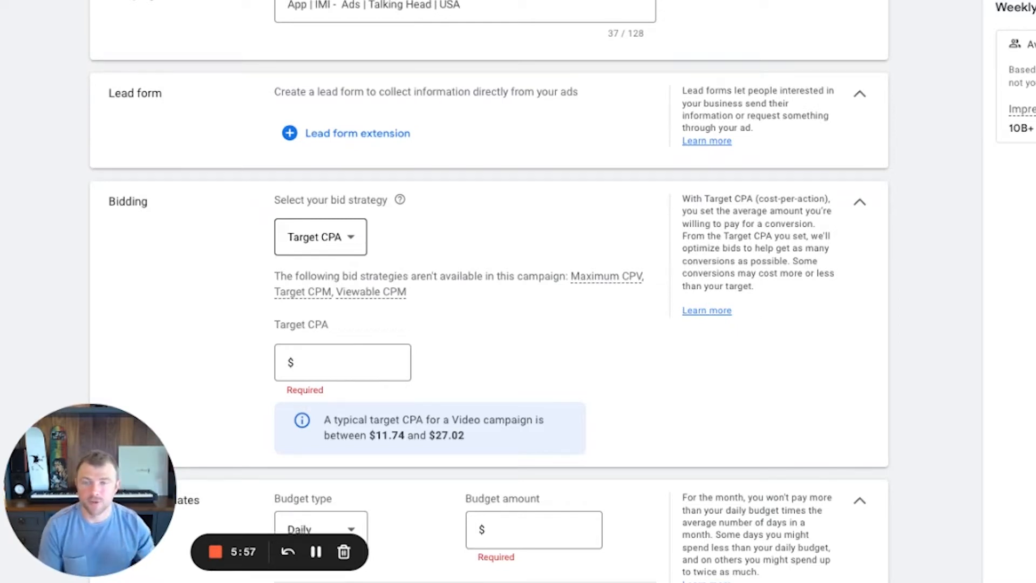
click(320, 237)
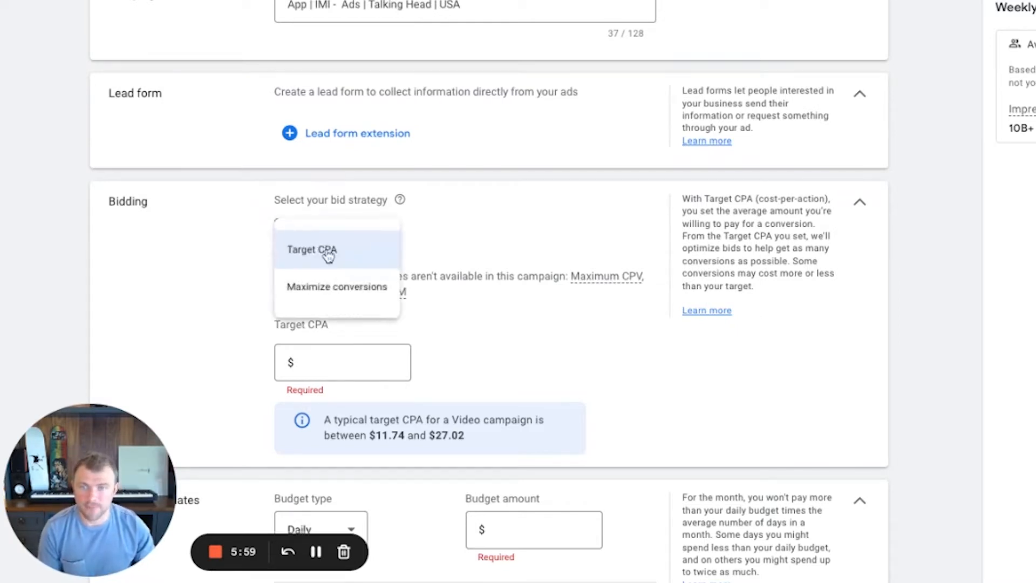
click(315, 283)
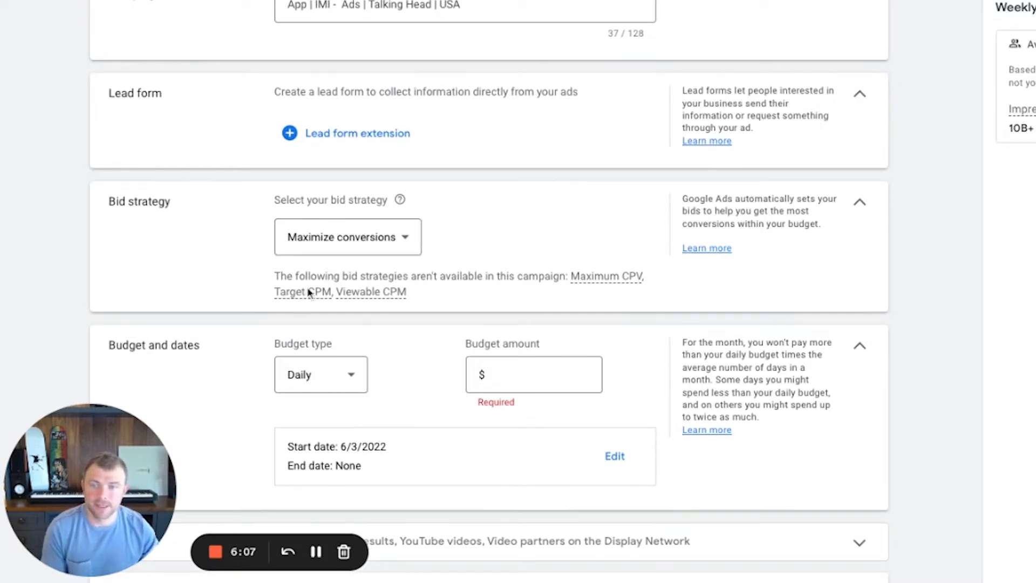
- Set the campaign's daily budget to $50.00
scroll(310, 303, up, 1)
scroll(400, 385, down, 2)
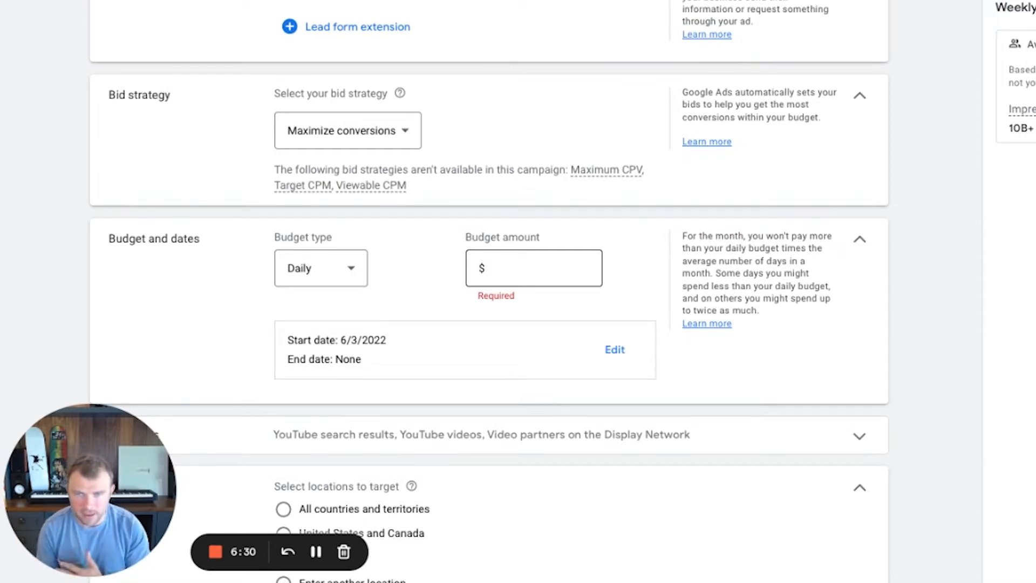
click(588, 268)
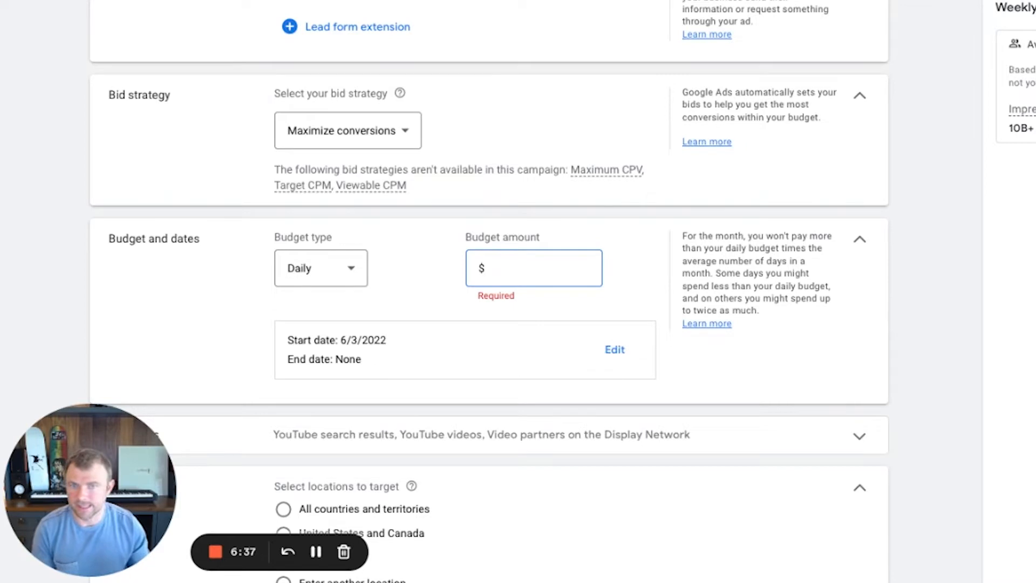
text(50.00)
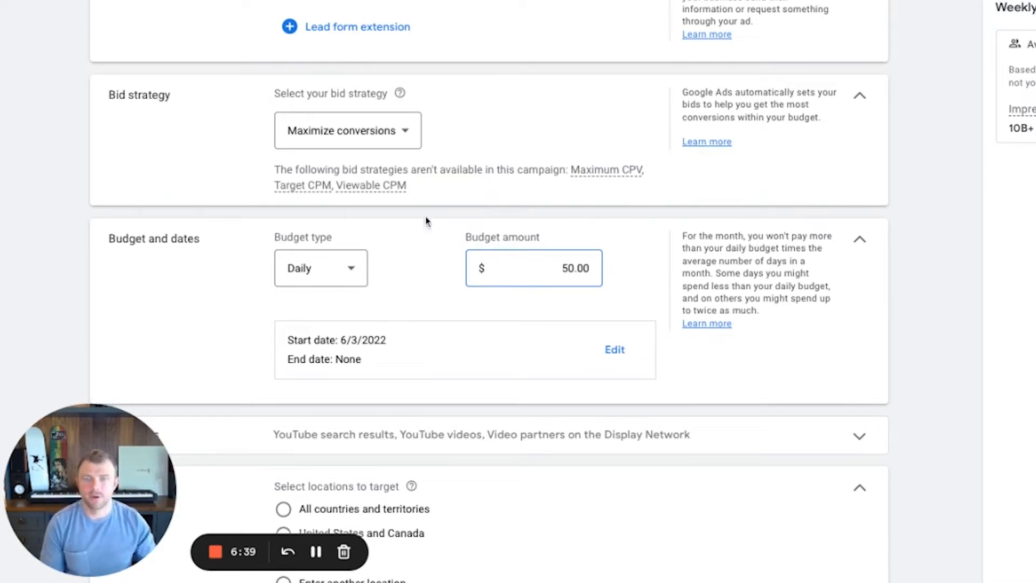
click(385, 272)
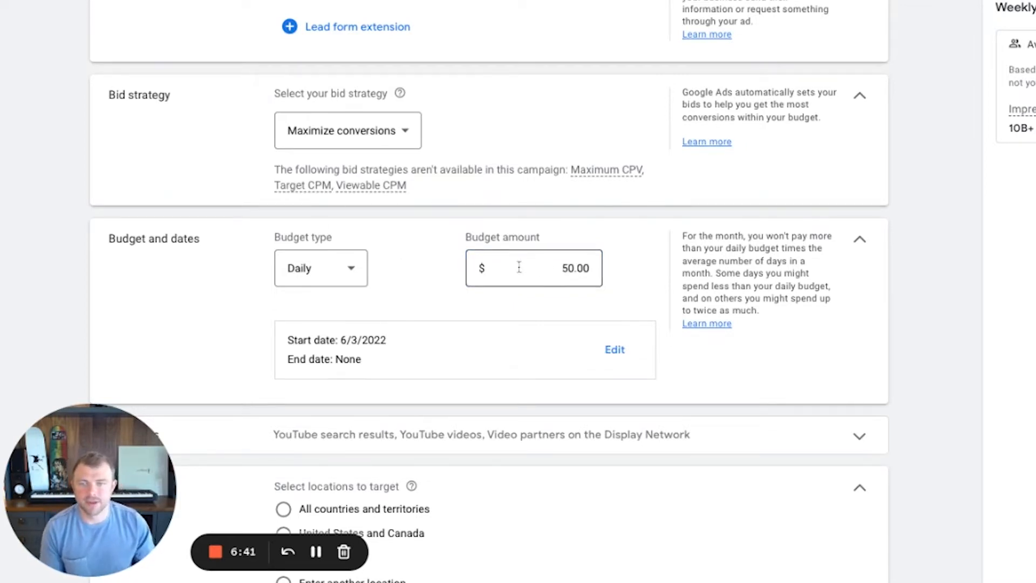
- Look at which networks the campaign's ads can appear on and collapse the network settings
scroll(459, 277, down, 1)
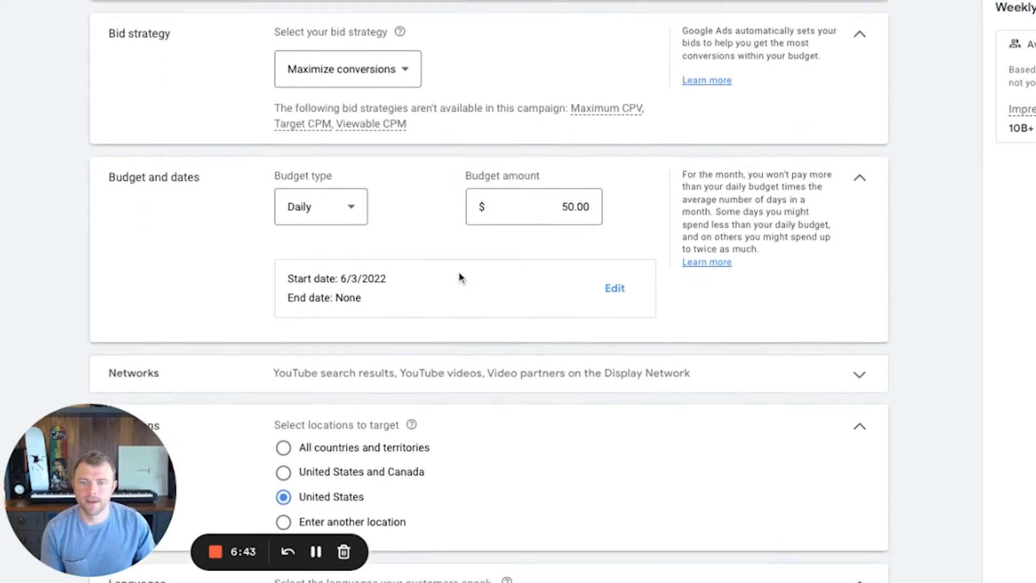
scroll(410, 250, down, 1)
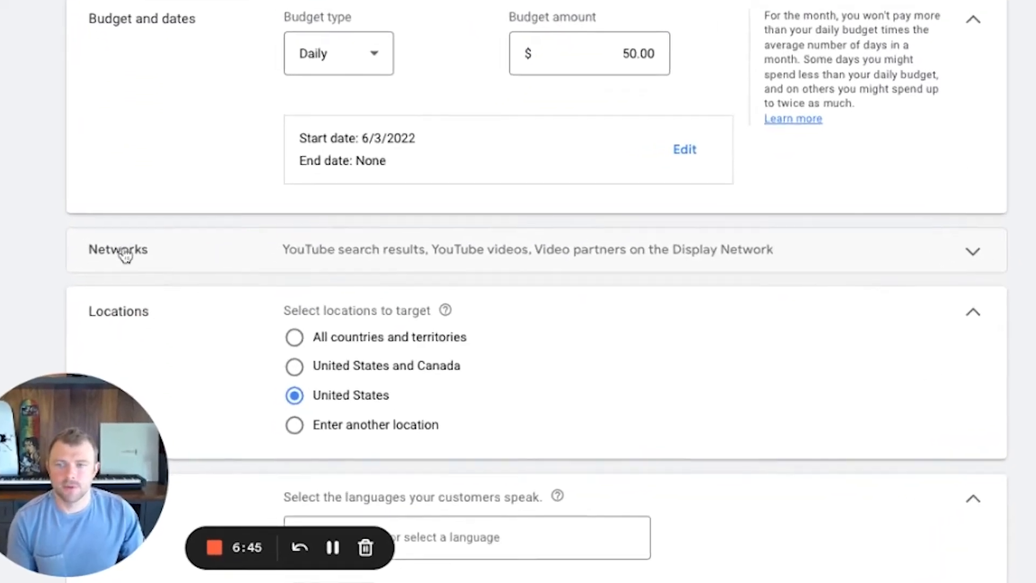
click(121, 298)
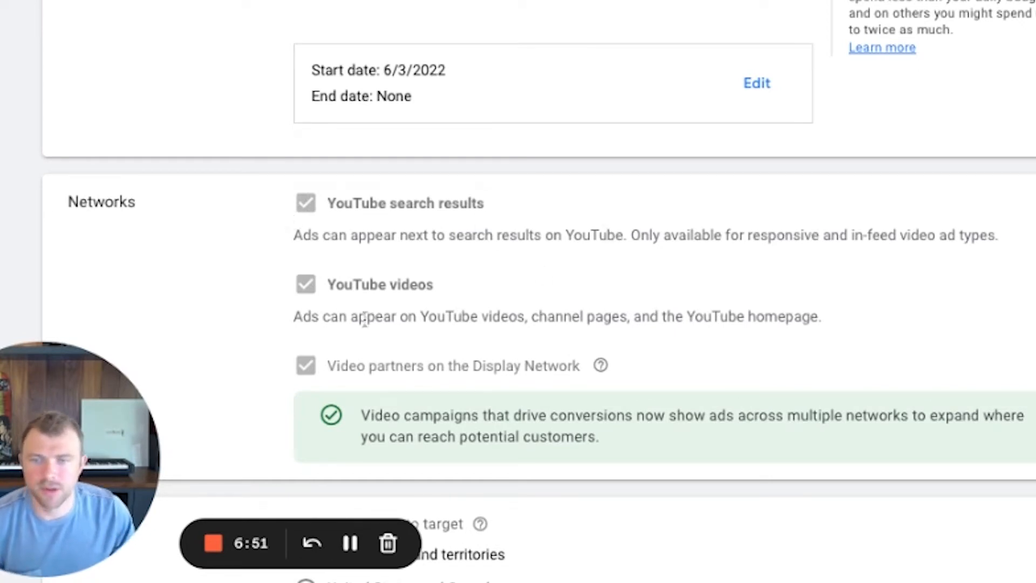
scroll(536, 274, down, 3)
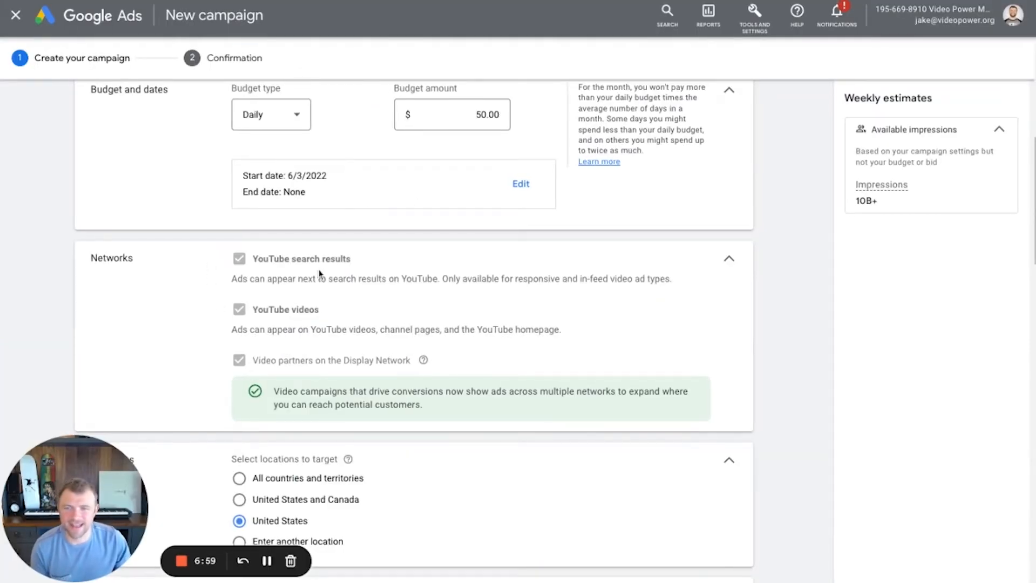
click(728, 262)
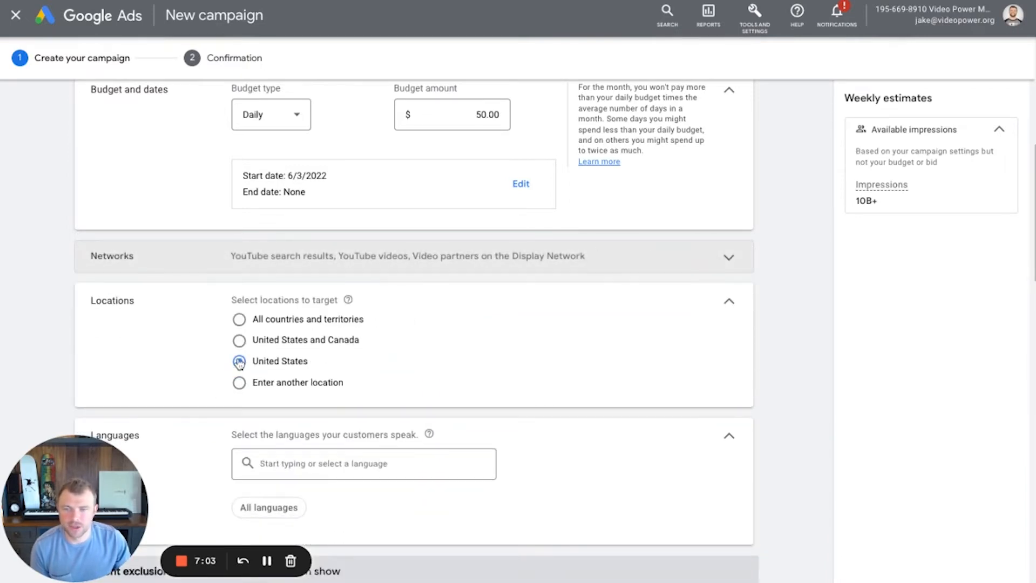
- Set English as the language the campaign's customers speak
scroll(393, 368, down, 2)
click(393, 370)
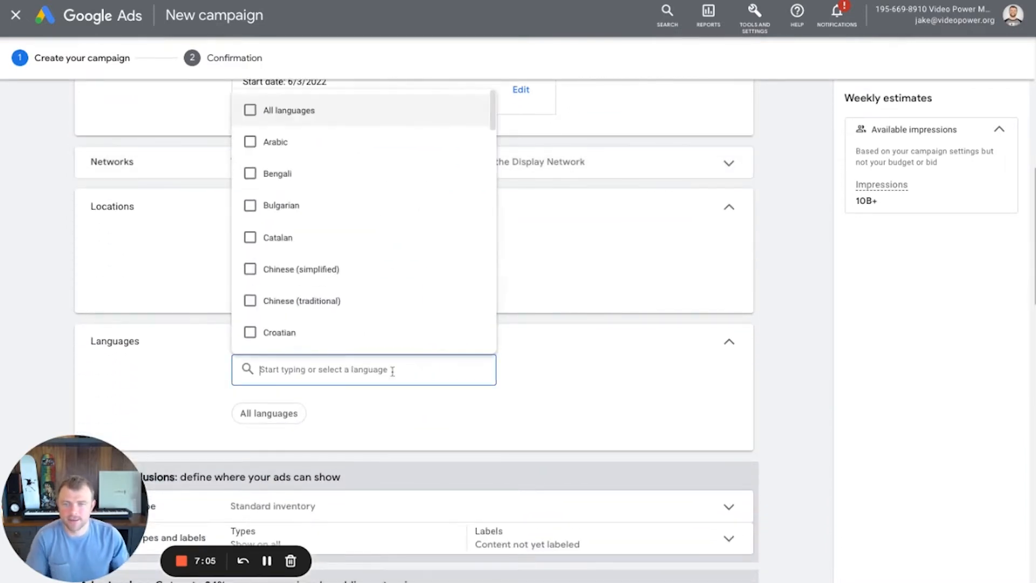
text(engl)
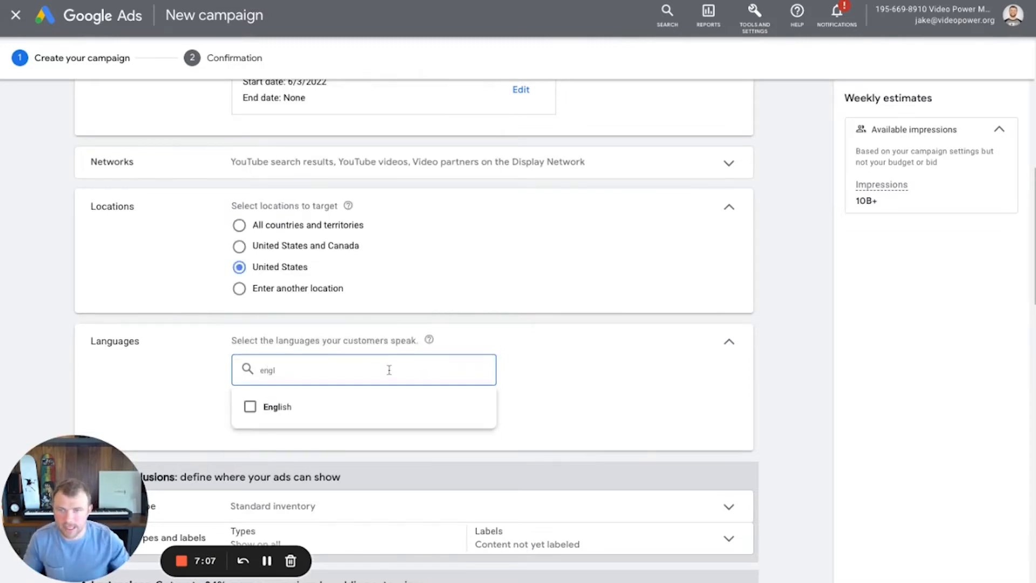
click(252, 411)
click(562, 358)
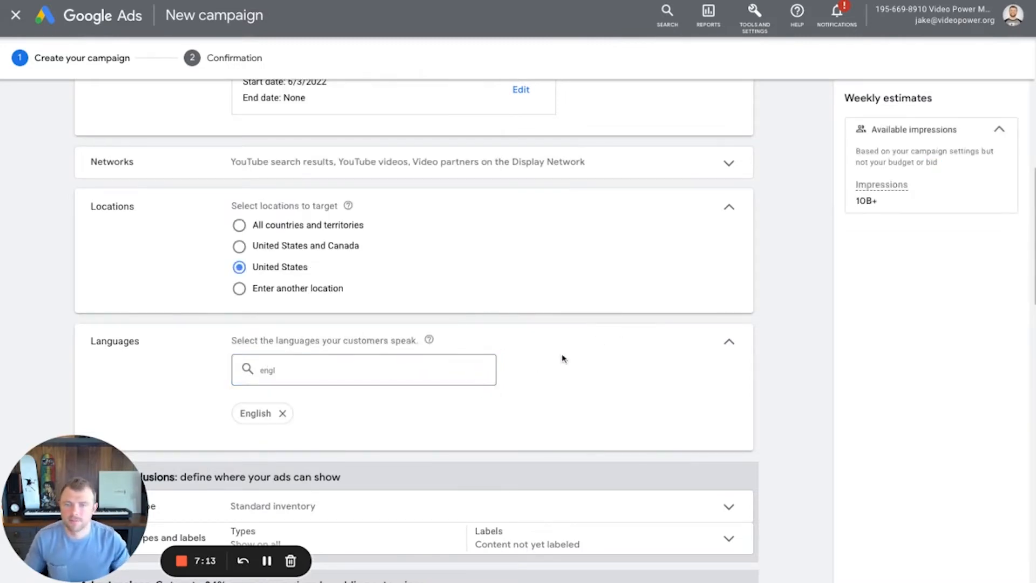
- Compare the Expanded, Standard and Limited inventory types under the campaign's content exclusions
scroll(244, 302, down, 2)
scroll(414, 305, down, 1)
click(329, 280)
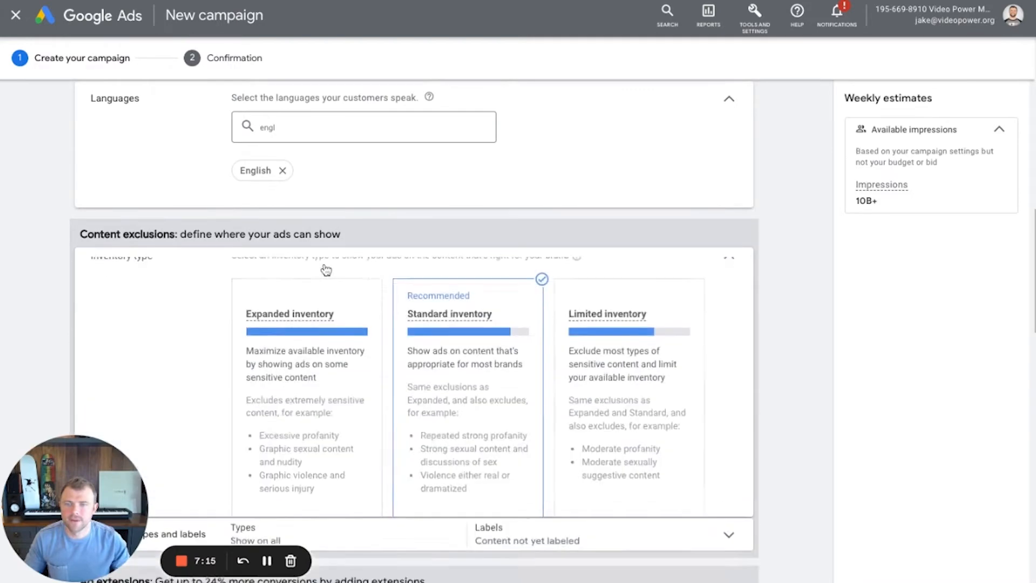
scroll(474, 284, down, 2)
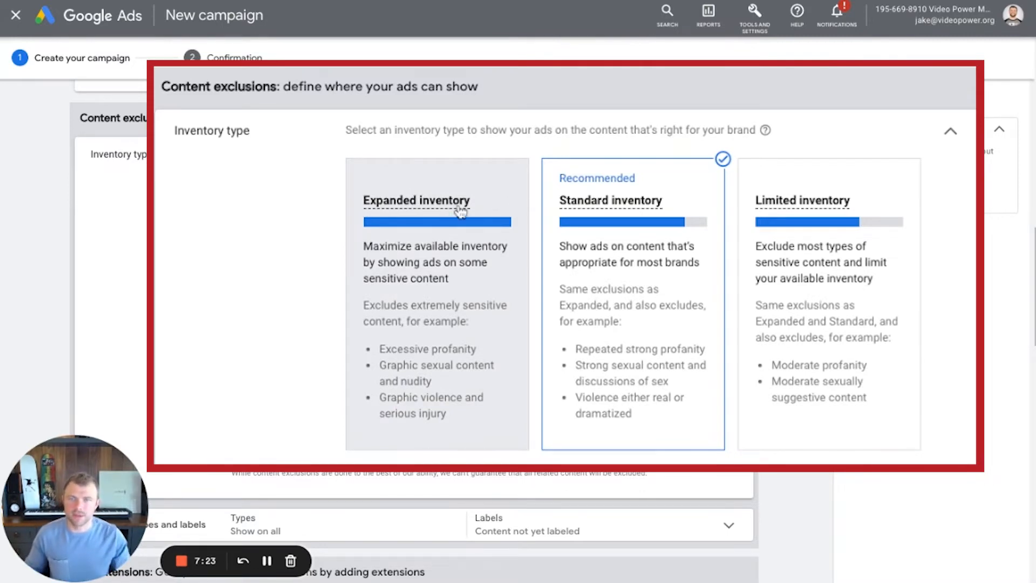
mouse_move(426, 214)
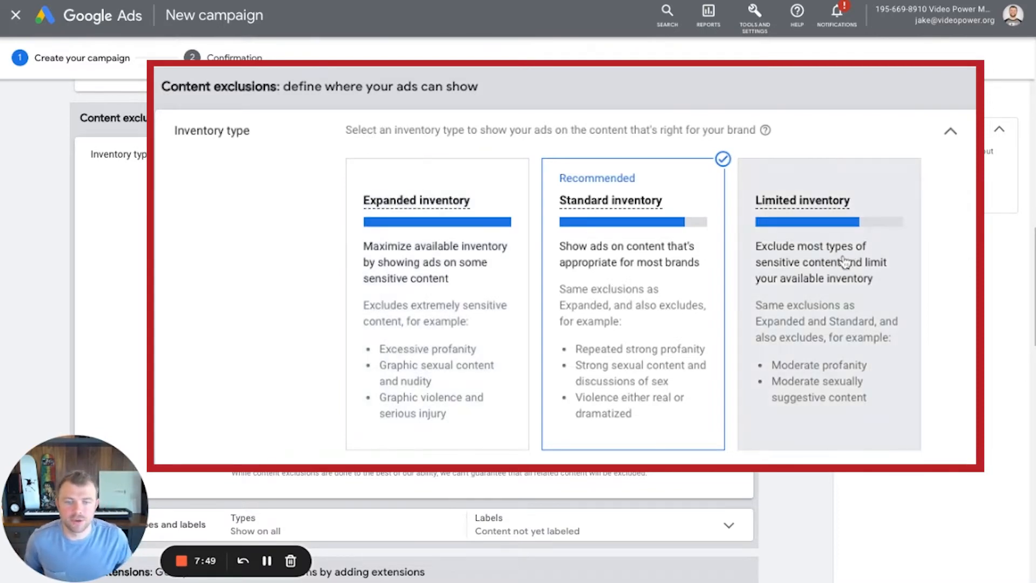
- Exclude embedded YouTube videos, live streaming videos and DL-MA: Mature audiences content from the campaign
scroll(648, 260, down, 3)
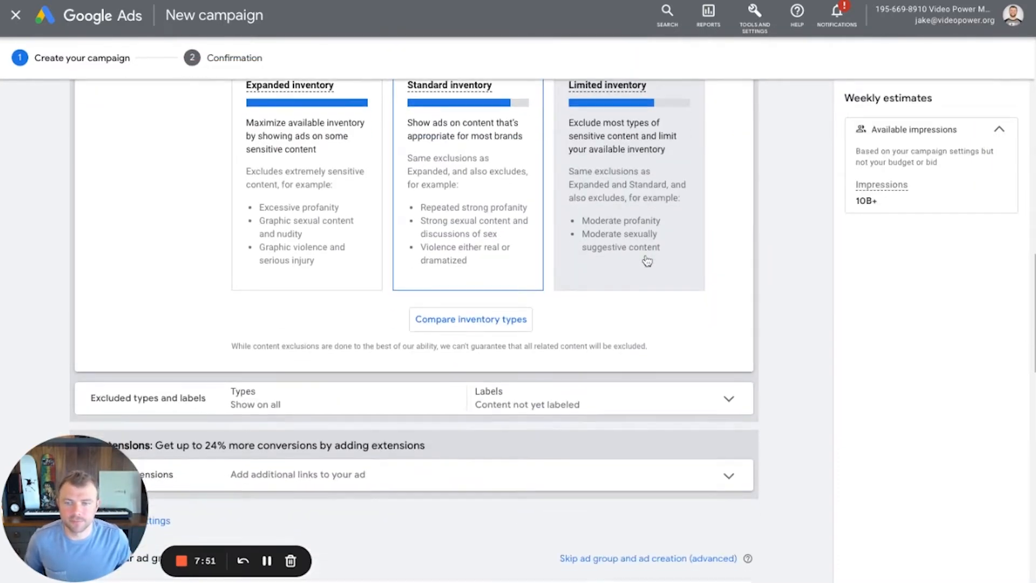
scroll(647, 261, down, 2)
click(341, 322)
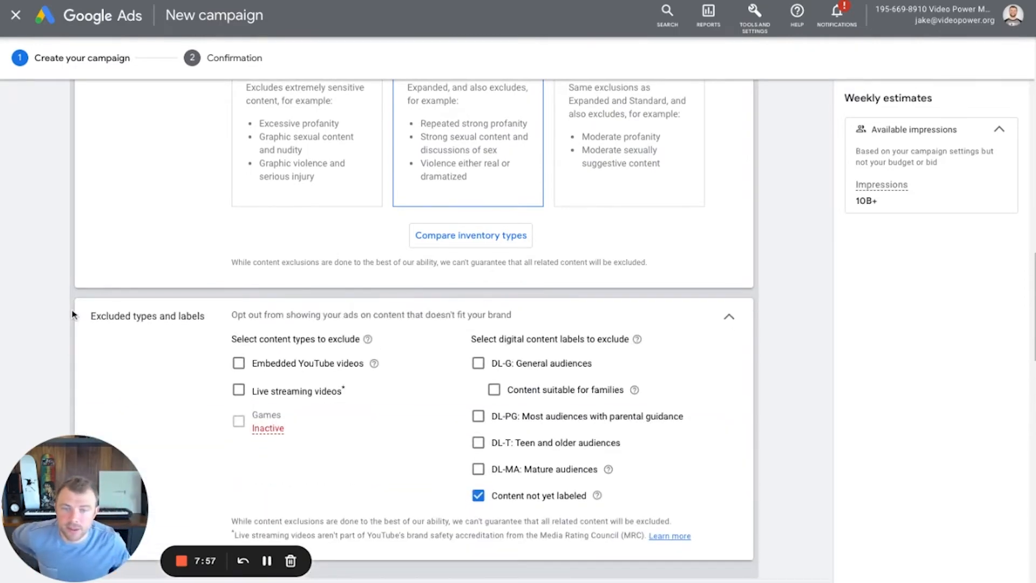
click(238, 364)
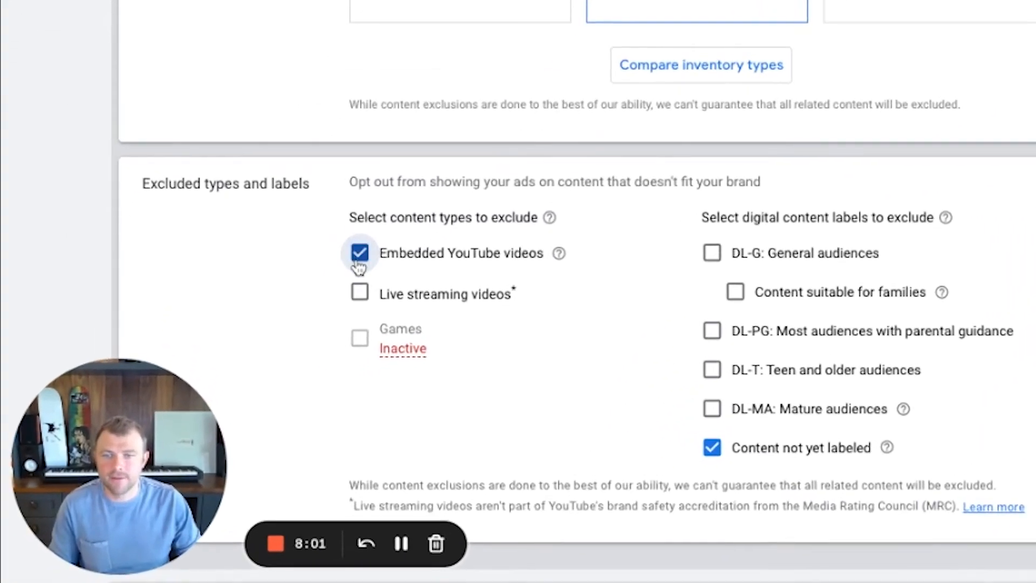
click(359, 294)
scroll(263, 246, down, 2)
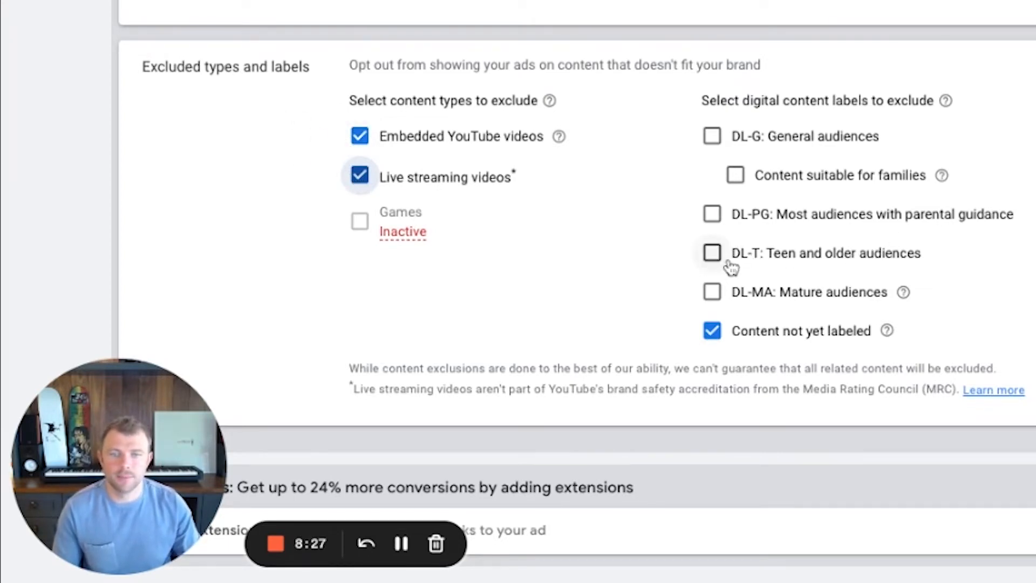
click(711, 292)
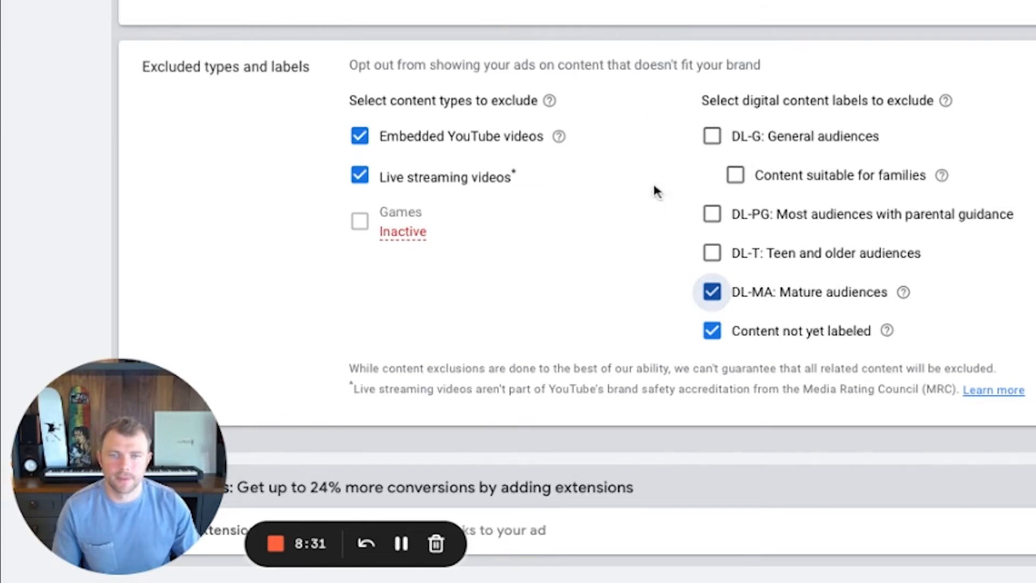
- Look at the campaign-level sitelink extensions and close them without selecting any
scroll(742, 142, down, 3)
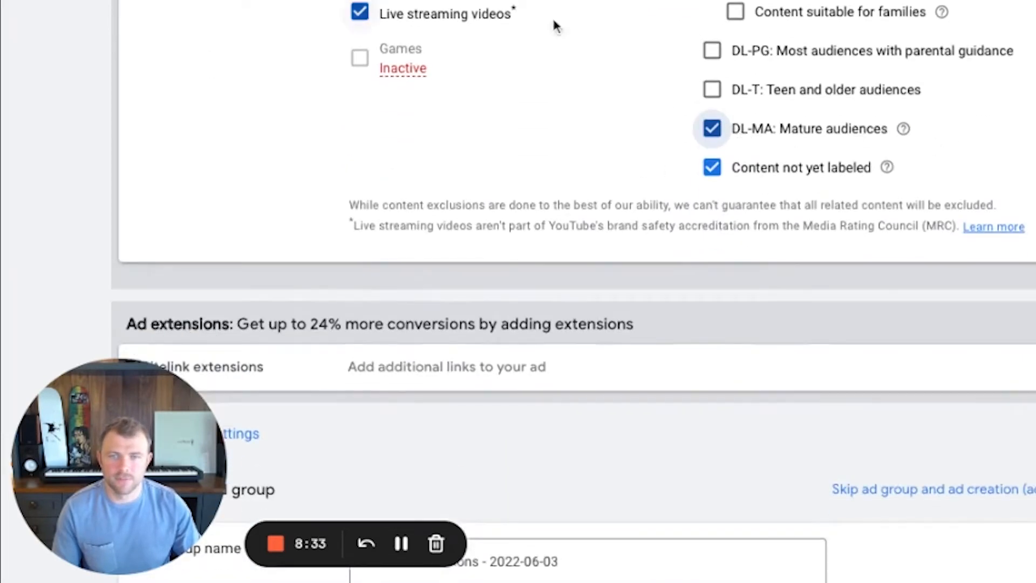
scroll(593, 27, down, 2)
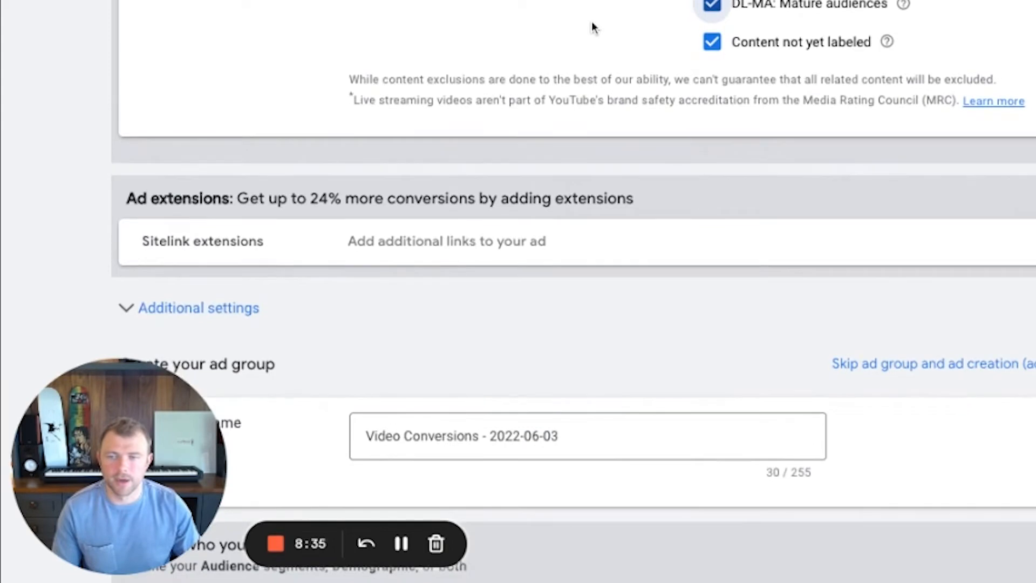
scroll(634, 208, down, 2)
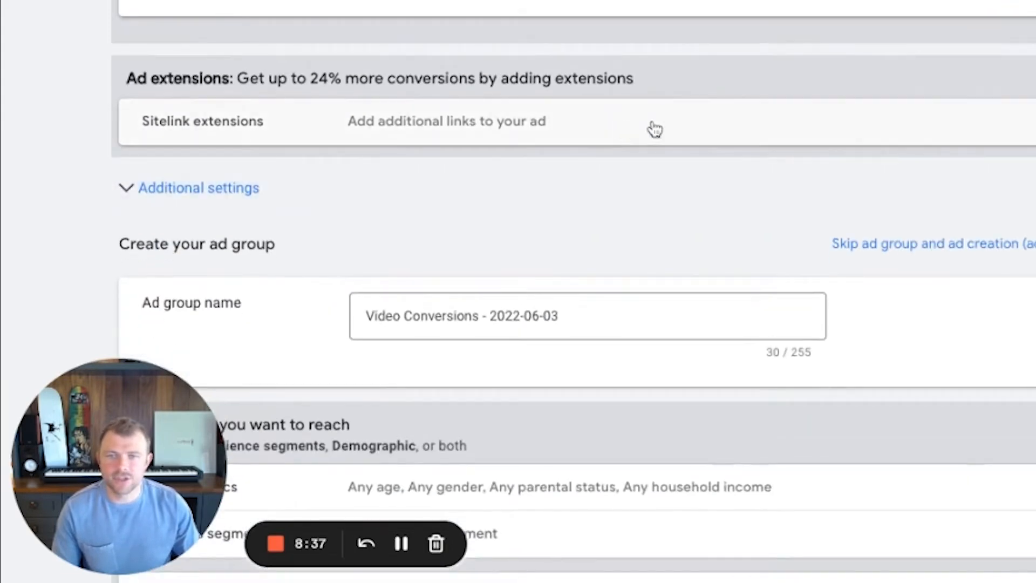
click(654, 130)
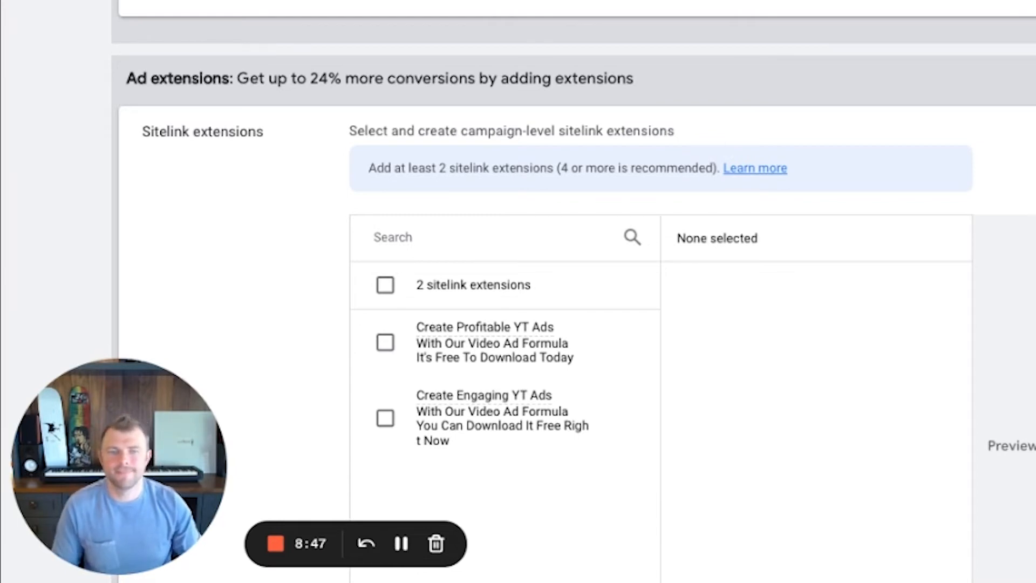
click(744, 139)
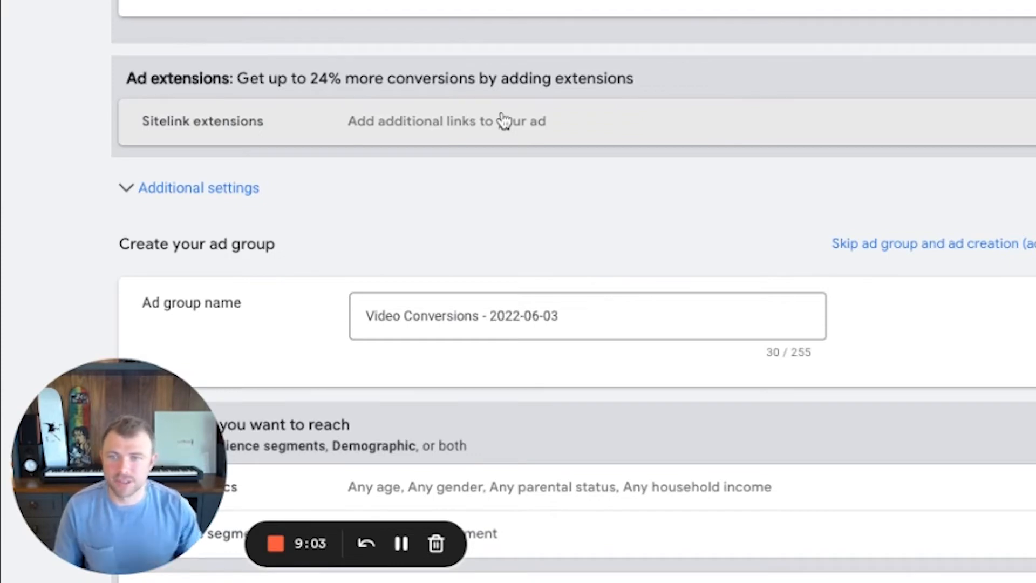
- Set specific device targeting in the additional settings and exclude TV screens
click(218, 189)
scroll(472, 162, down, 1)
scroll(474, 163, down, 3)
click(463, 67)
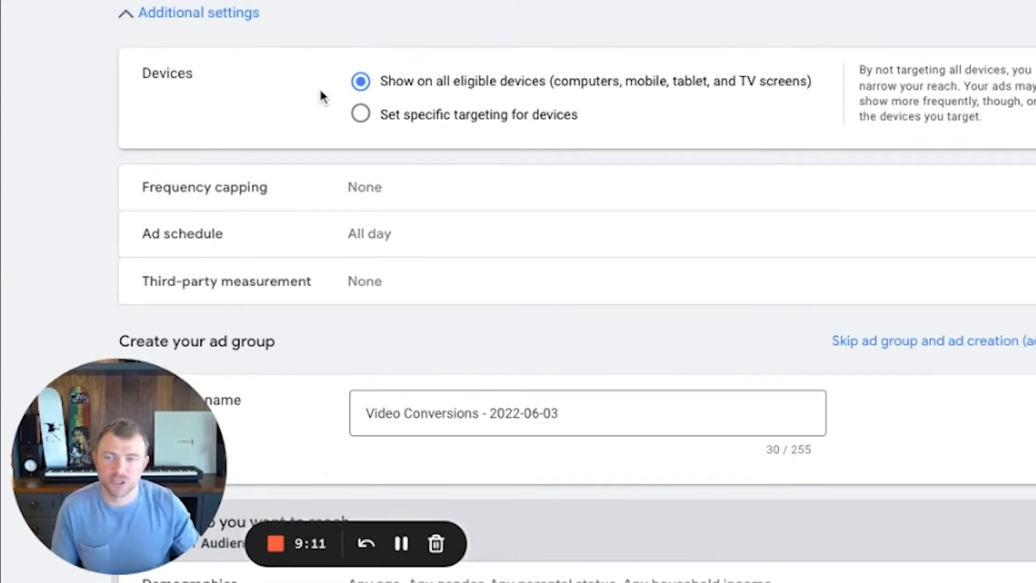
click(361, 114)
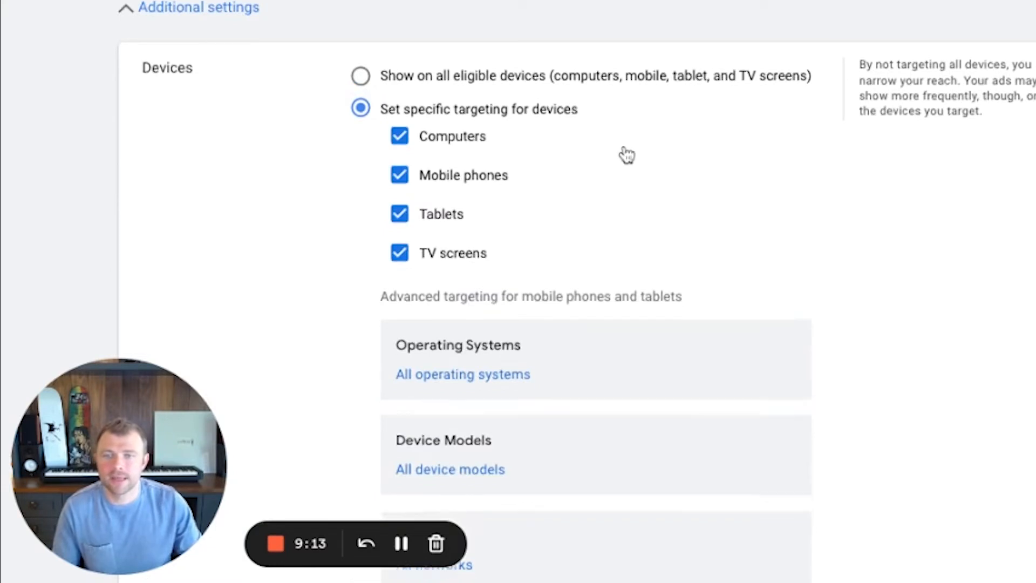
scroll(626, 156, down, 2)
click(400, 165)
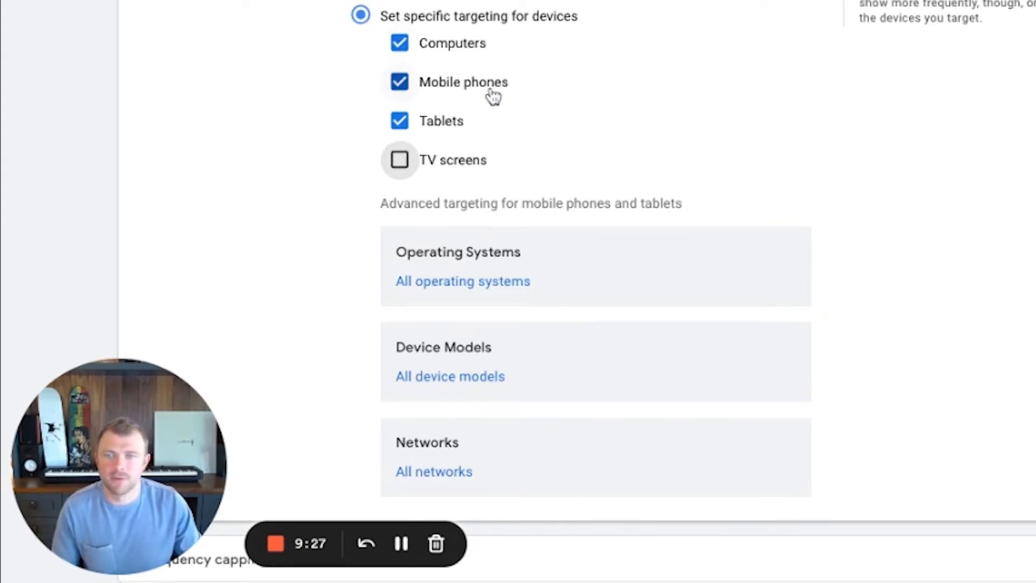
- Try capping the campaign's impression frequency at 2 per day, and remove the cap
scroll(664, 136, down, 6)
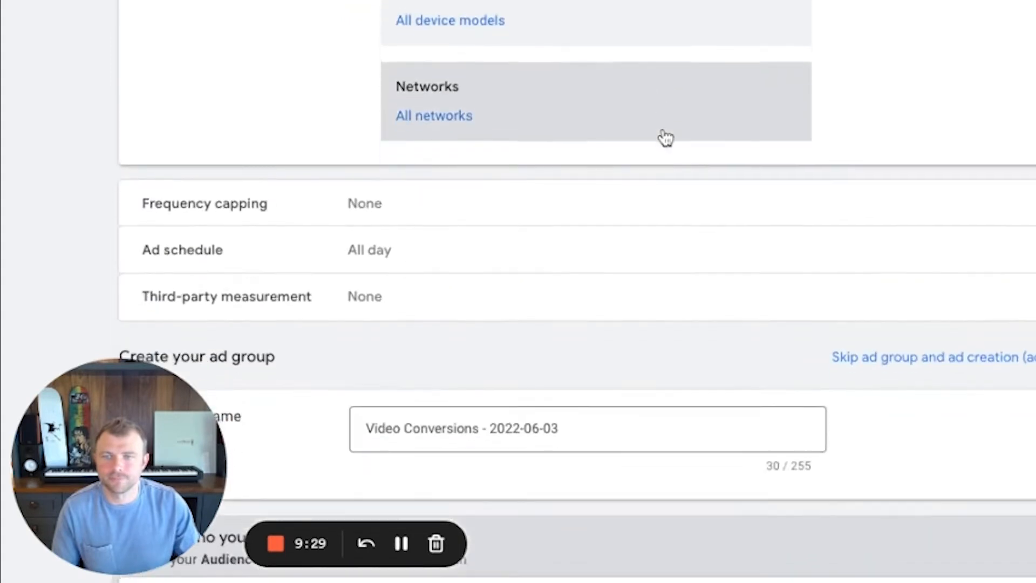
click(569, 188)
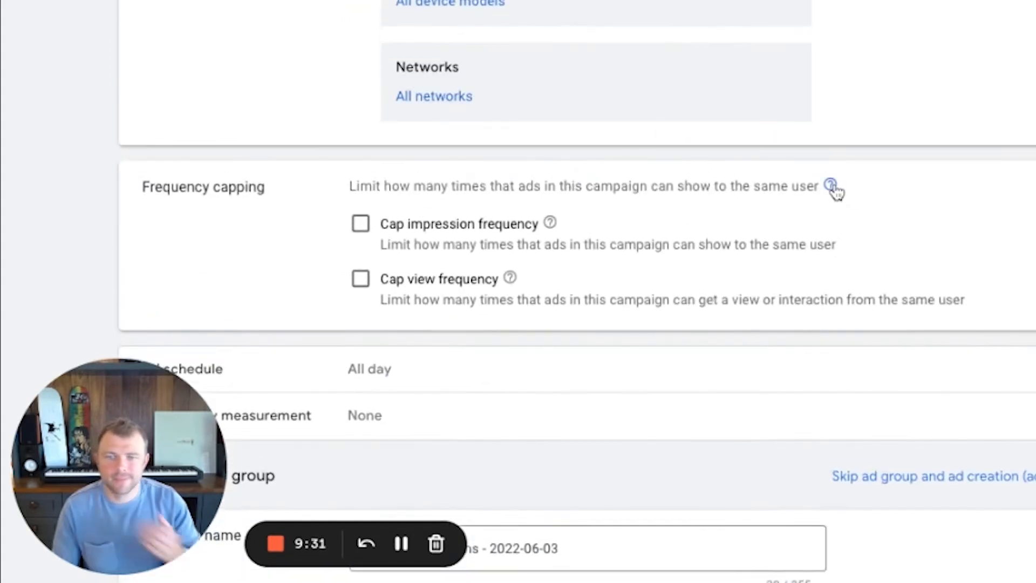
mouse_move(834, 189)
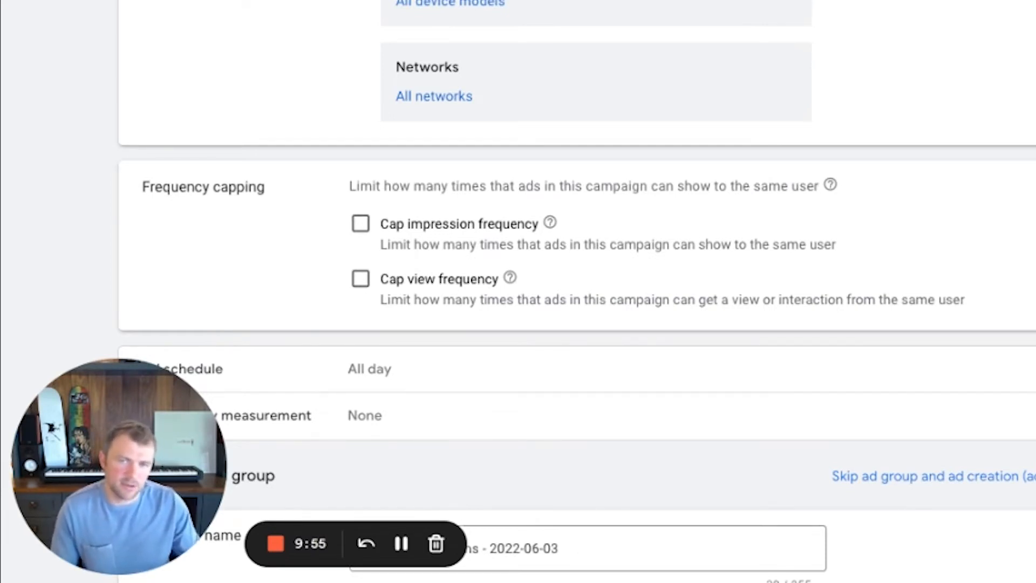
click(360, 224)
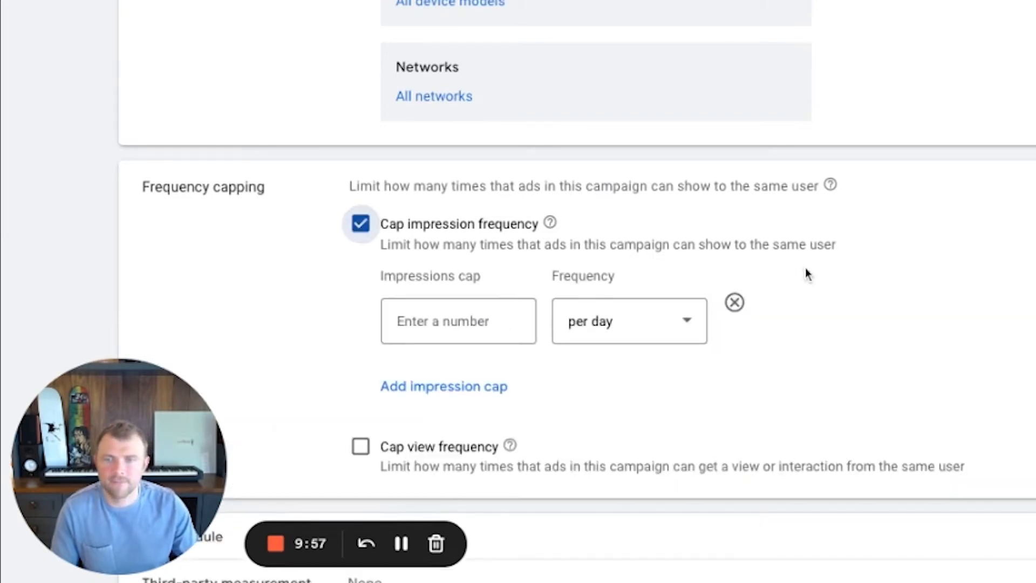
click(474, 321)
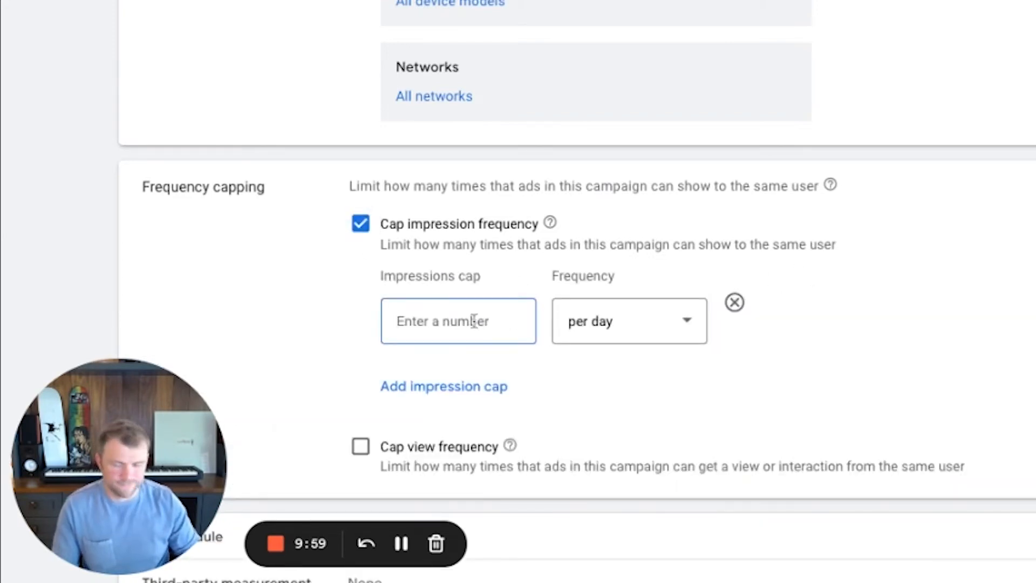
text(5=)
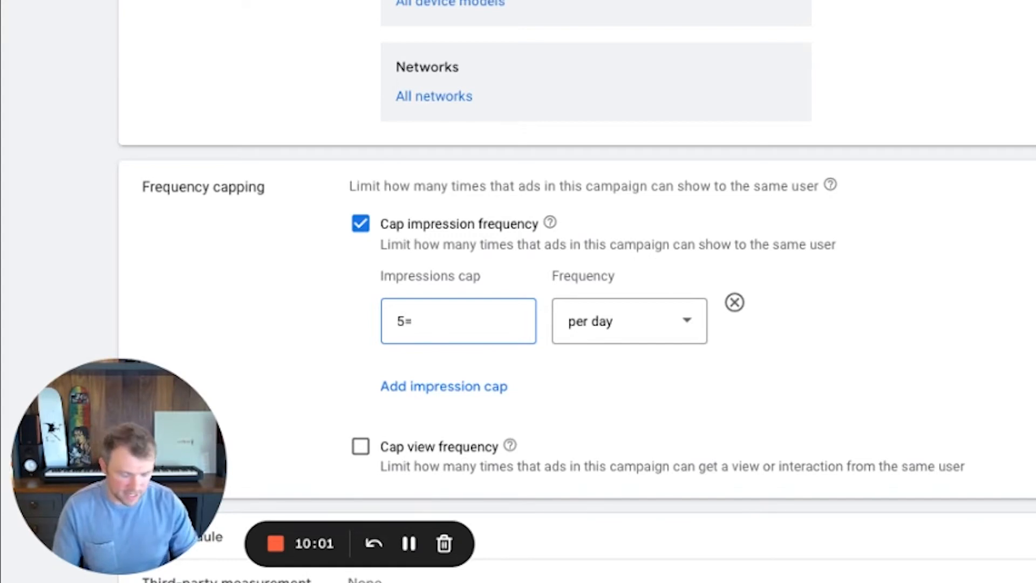
key(BackSpace)
key(BackSpace)
text(3)
double_click(448, 326)
text(2)
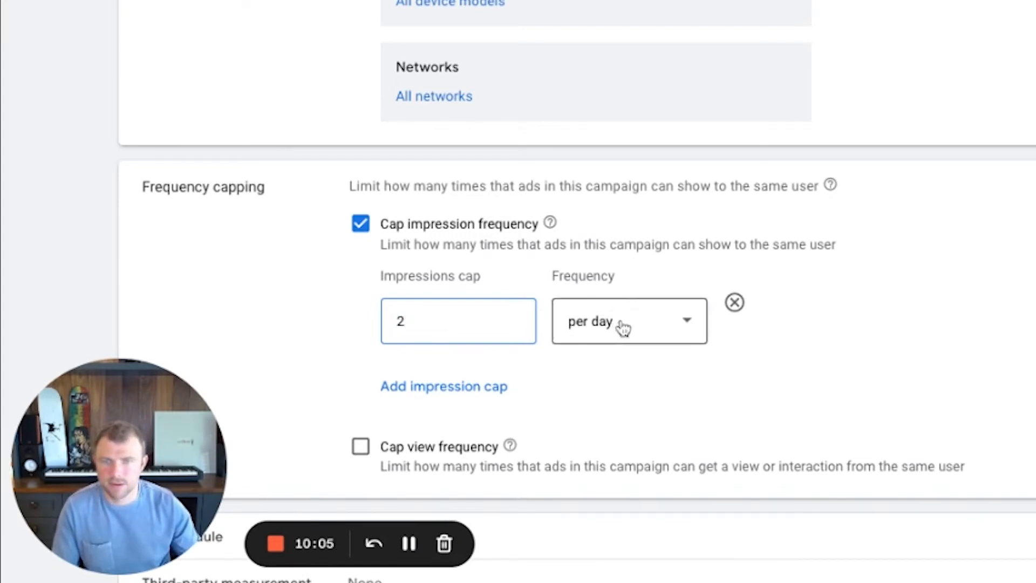
click(620, 324)
click(1025, 312)
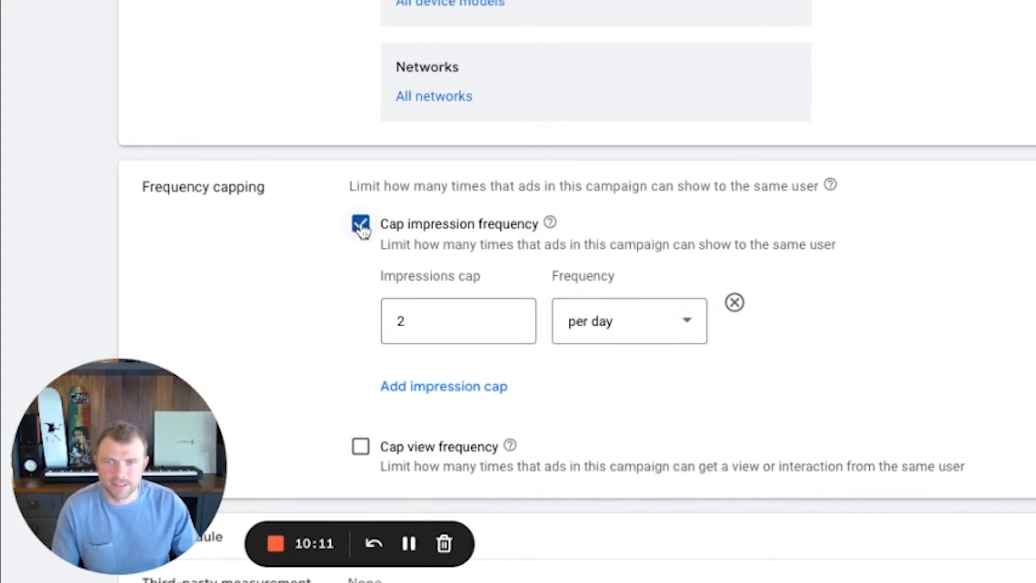
click(361, 227)
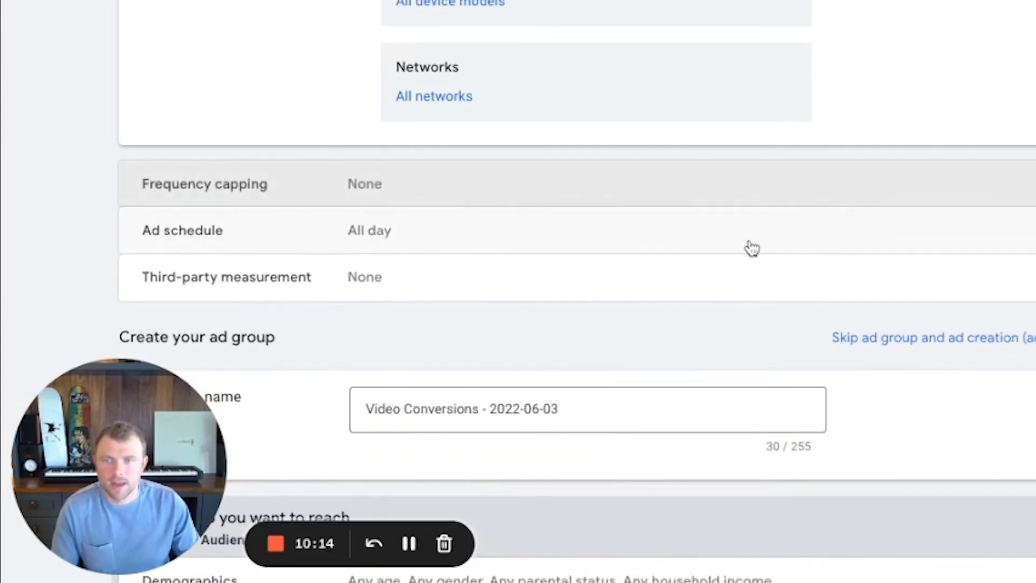
- Examine the campaign's ad schedule day options and third-party measurement settings, keeping the schedule on All days
click(749, 247)
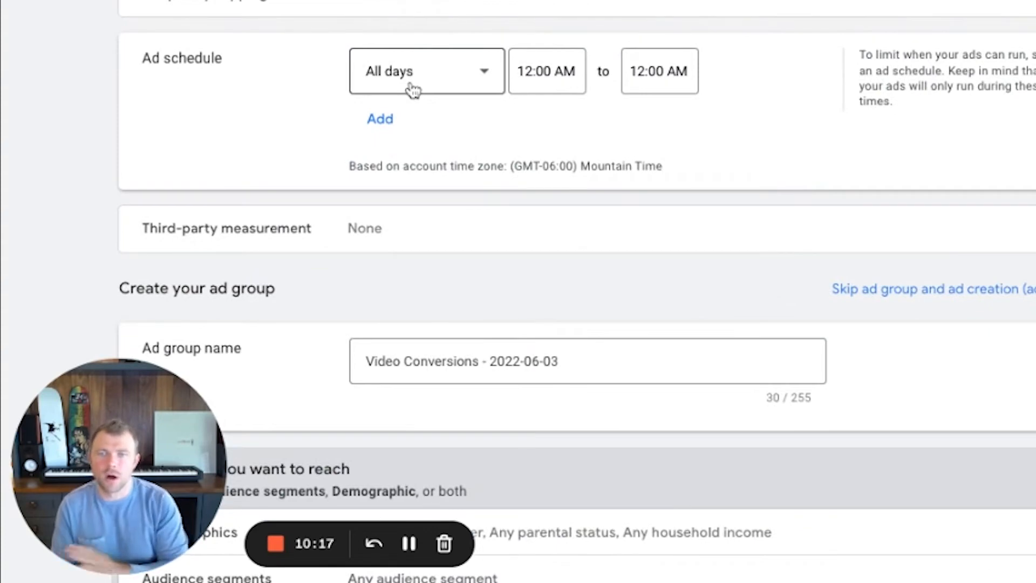
click(413, 89)
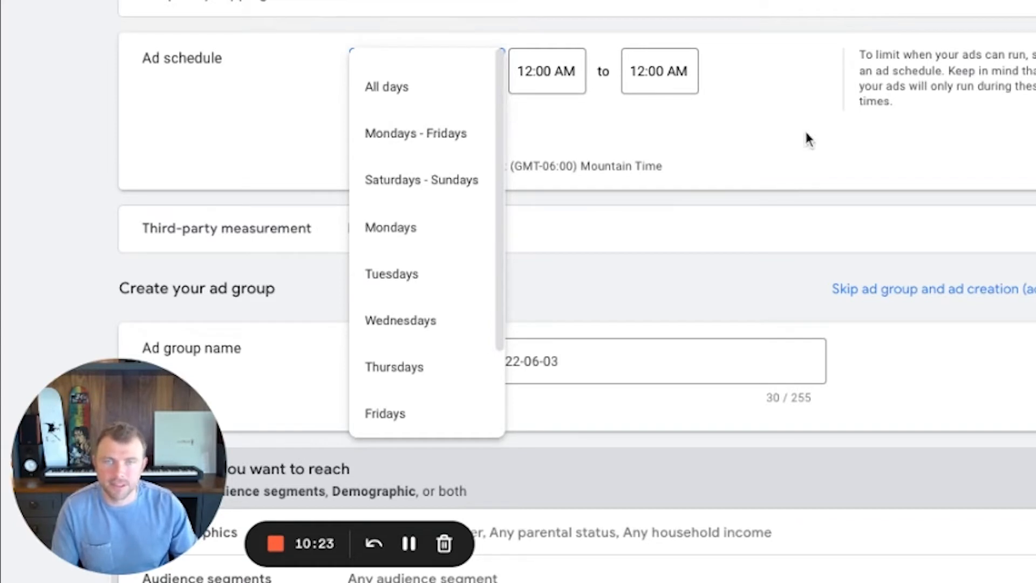
click(375, 76)
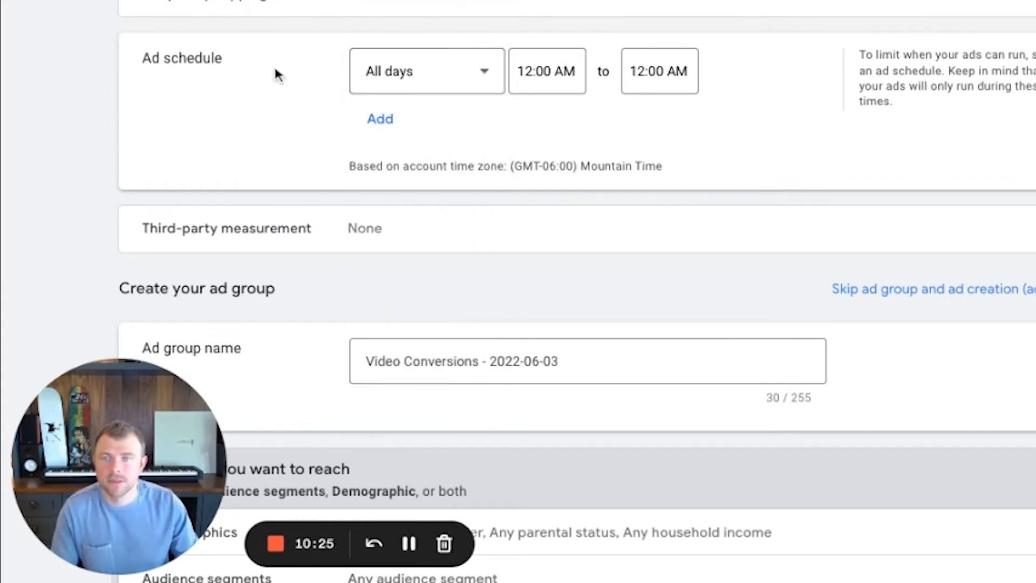
click(553, 229)
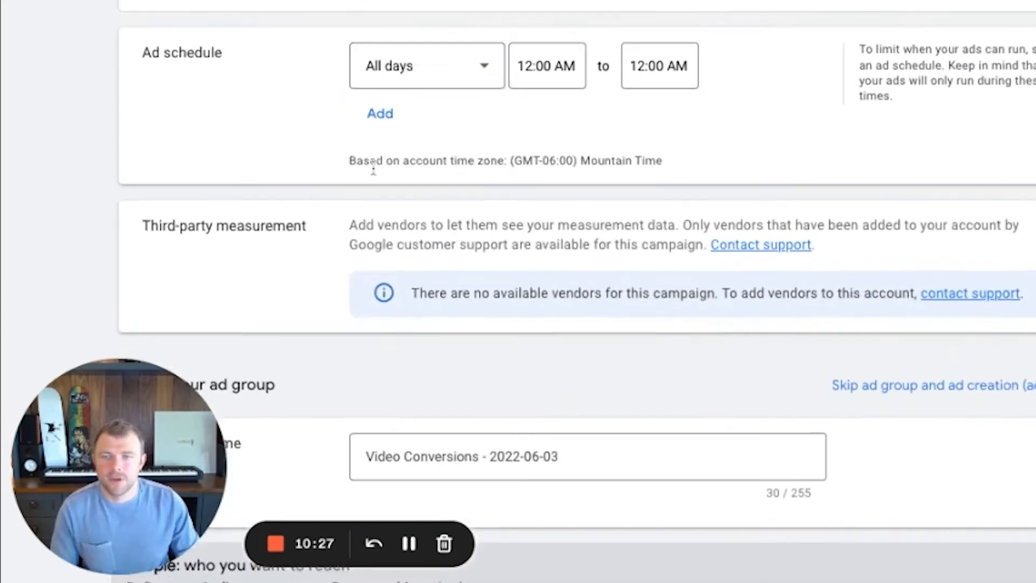
scroll(373, 170, down, 2)
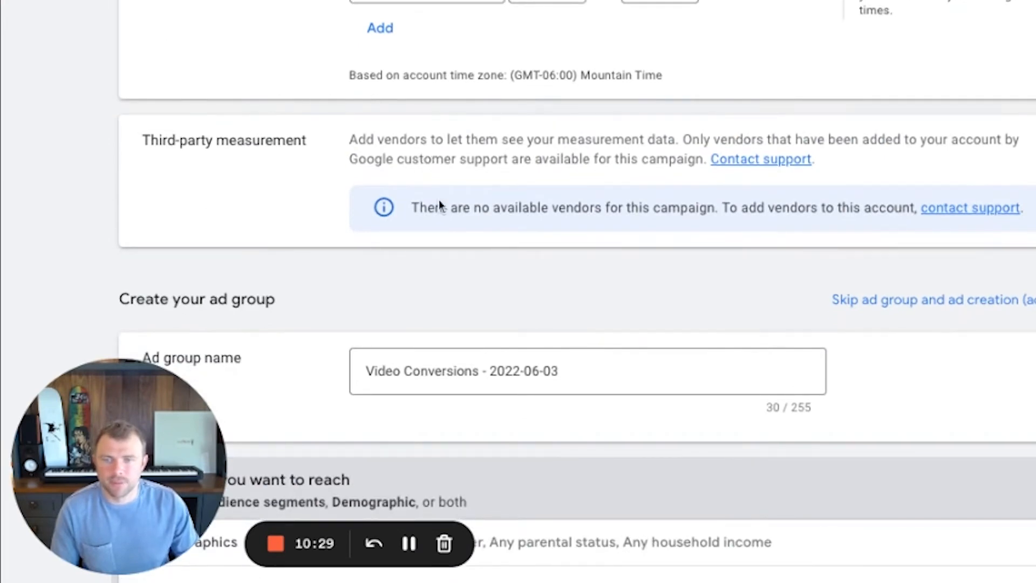
- Rename the ad group as IMI - Advertising
scroll(413, 196, down, 3)
click(594, 227)
key(ctrl+a)
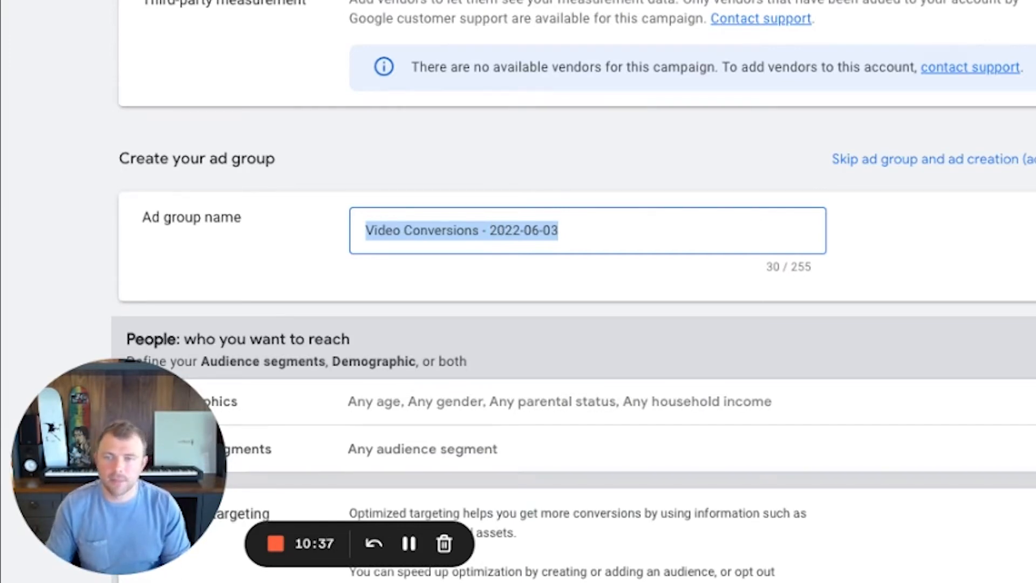
text(I)
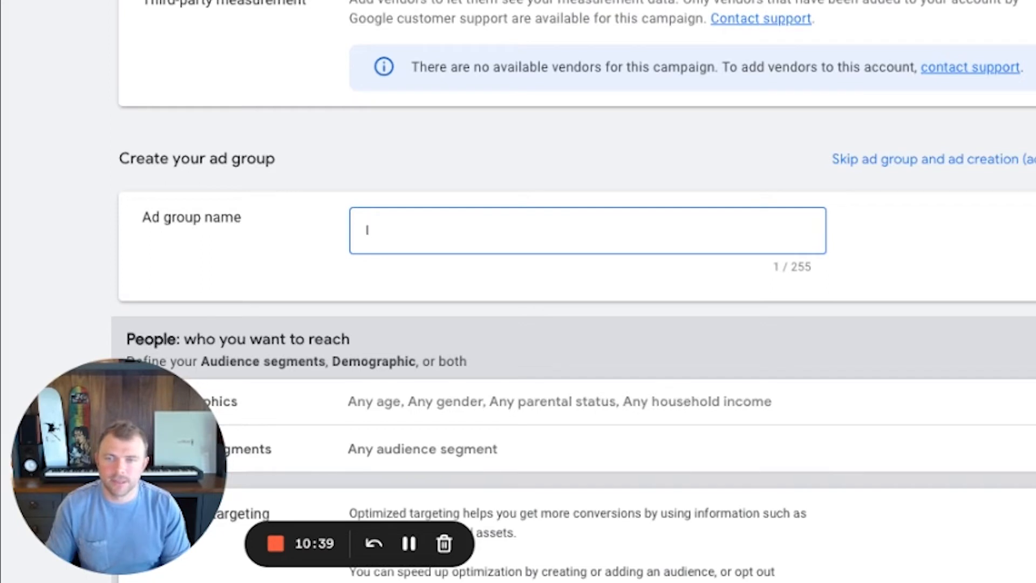
text(MI)
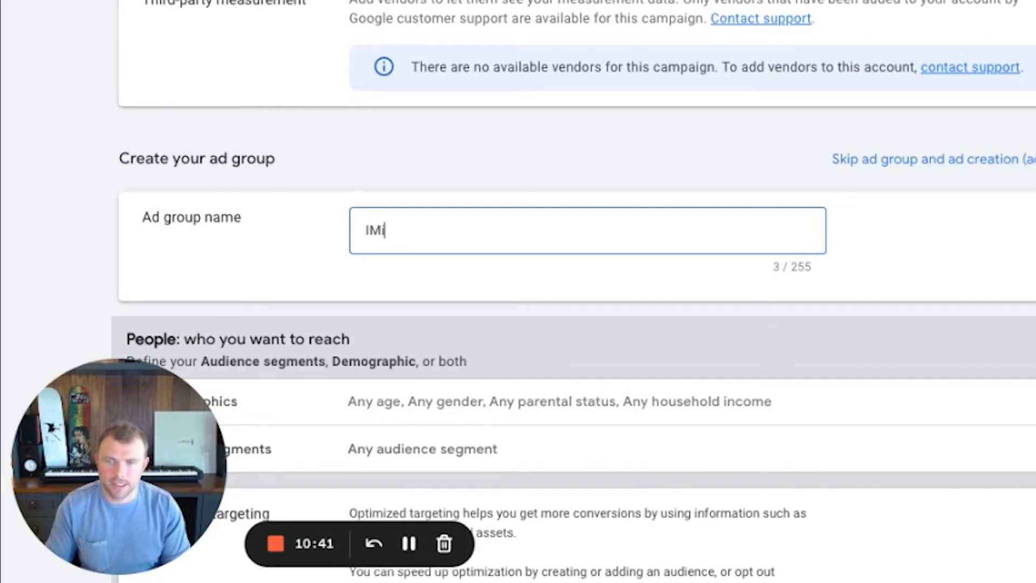
text( - )
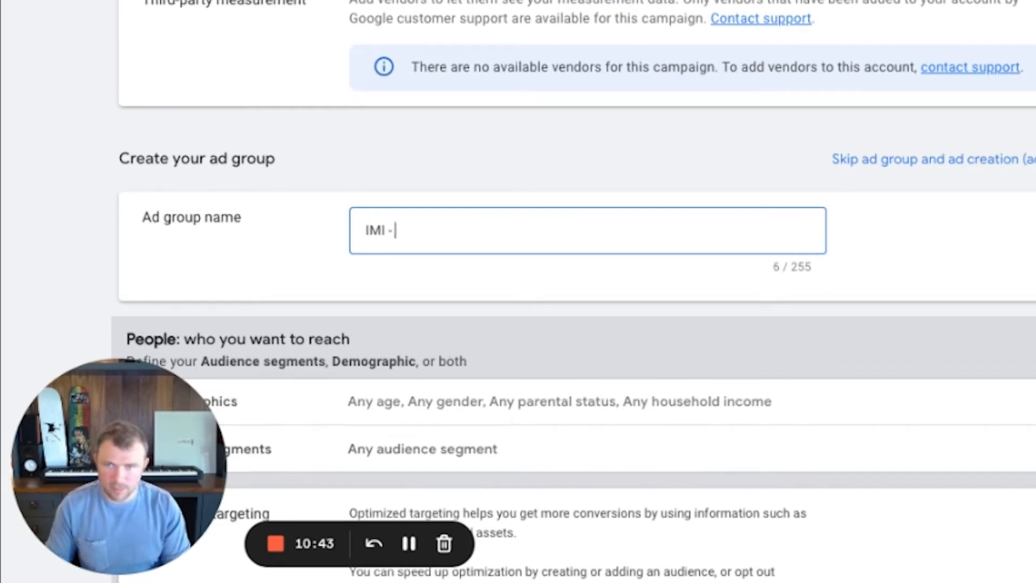
text(Adsv)
key(BackSpace)
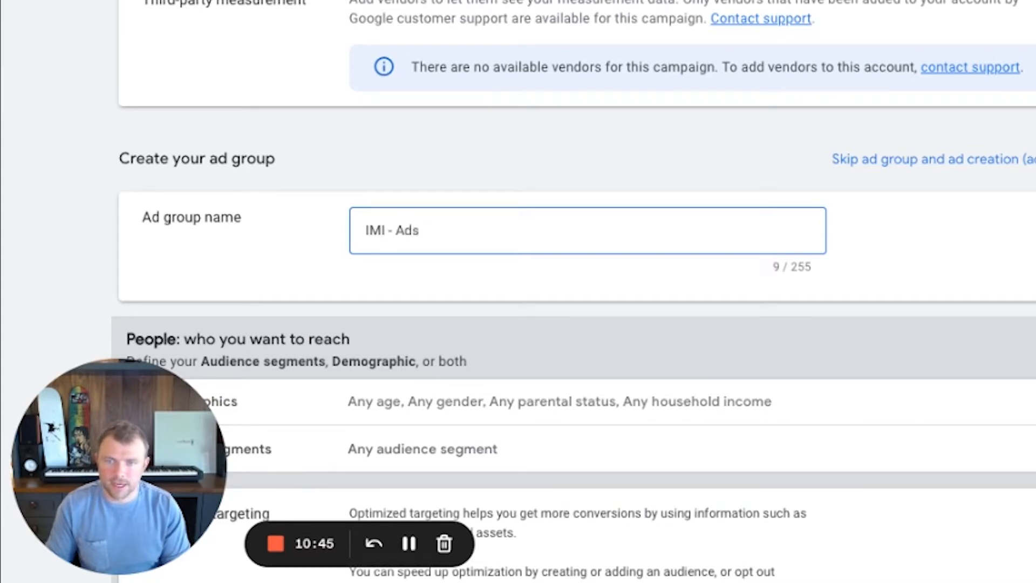
text(vert)
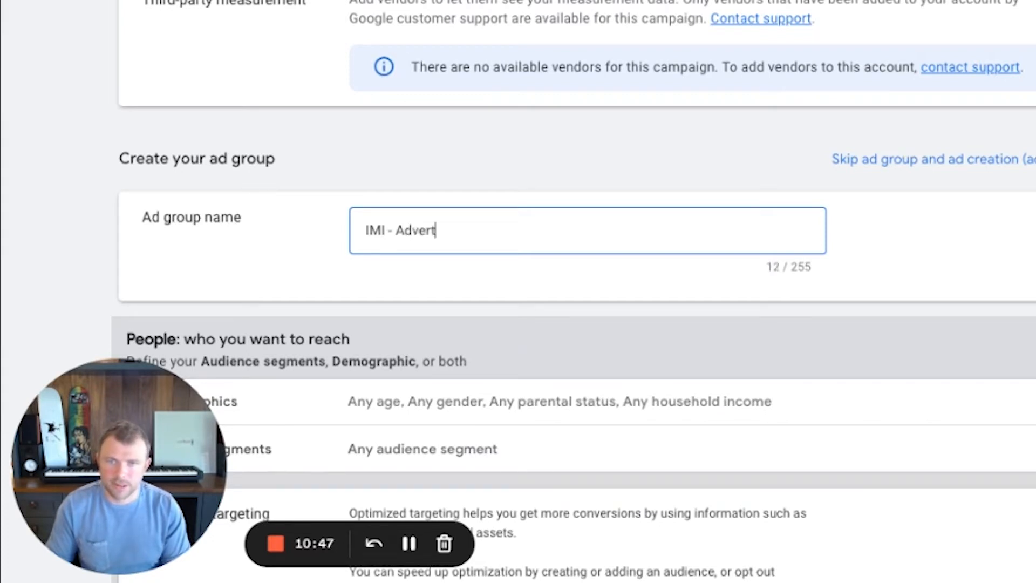
text(ising)
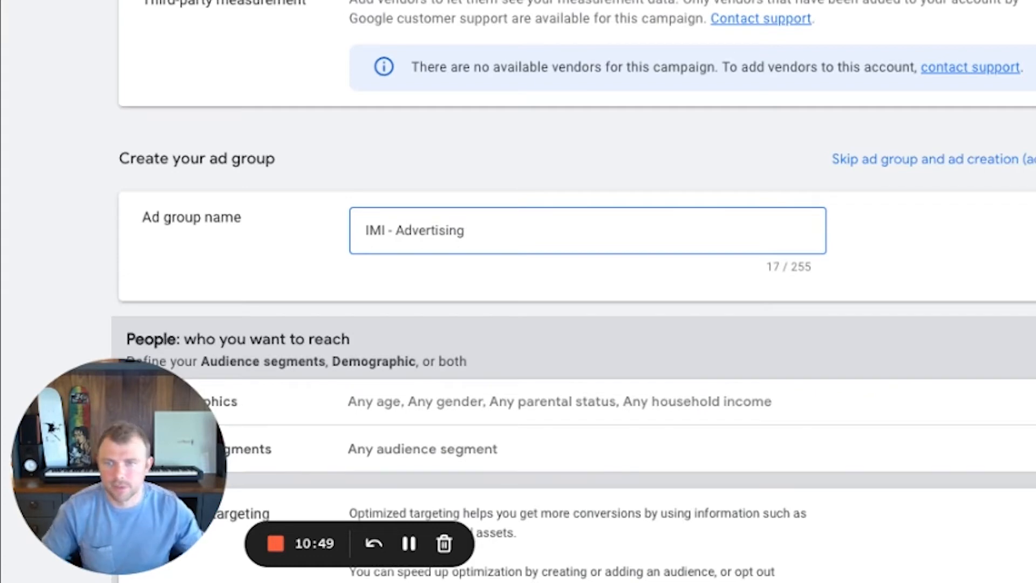
- Expand the demographic targeting options of the ad group
scroll(383, 181, down, 4)
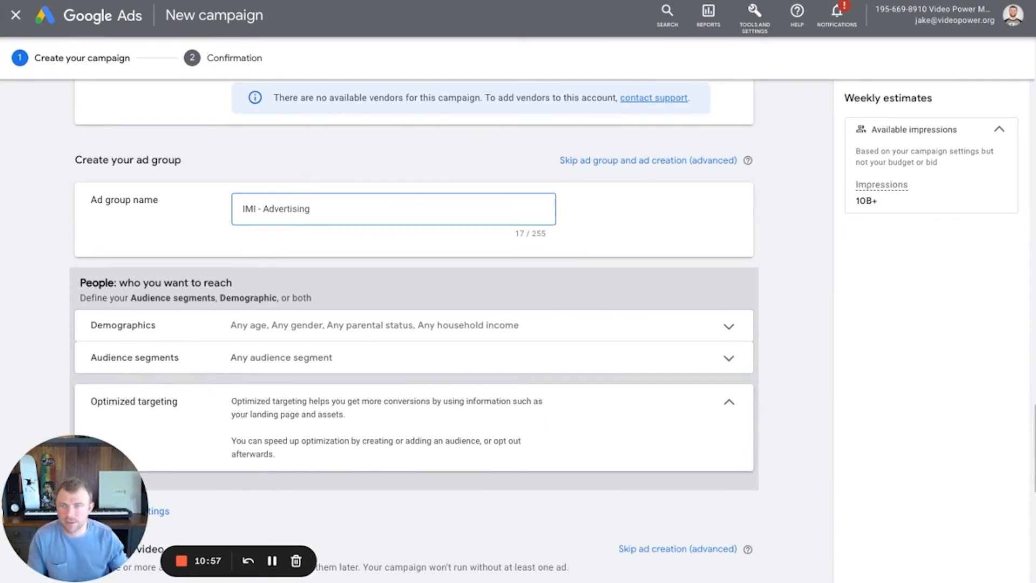
click(528, 327)
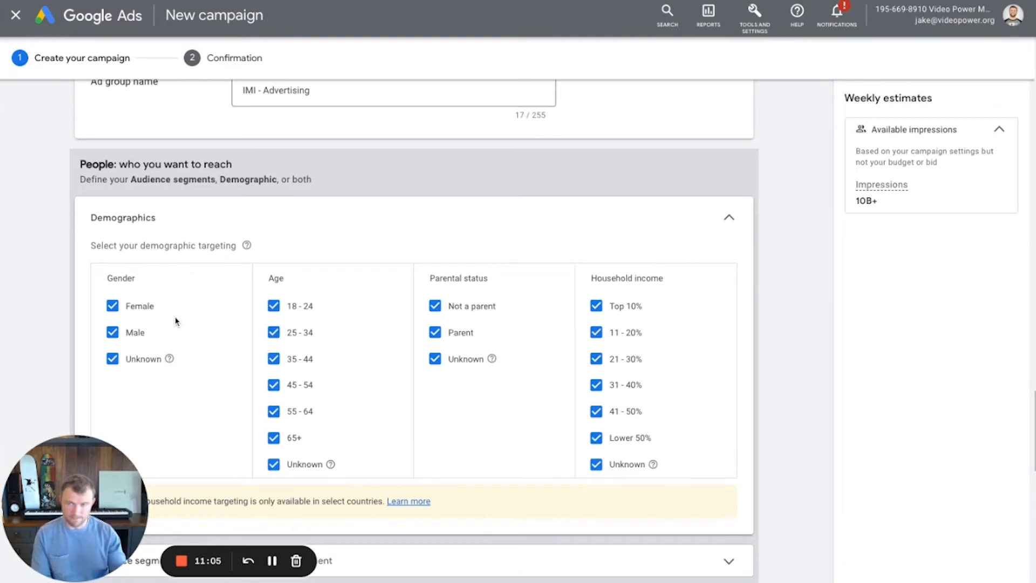
- Try excluding the Male and Unknown genders from the demographic targeting, and include them again
click(112, 332)
click(111, 361)
click(111, 332)
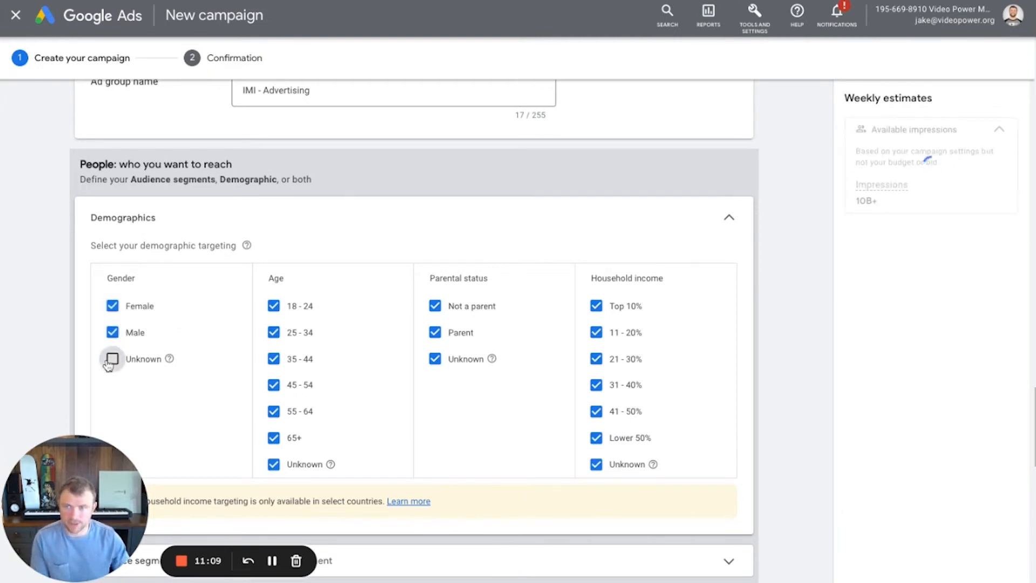
click(111, 359)
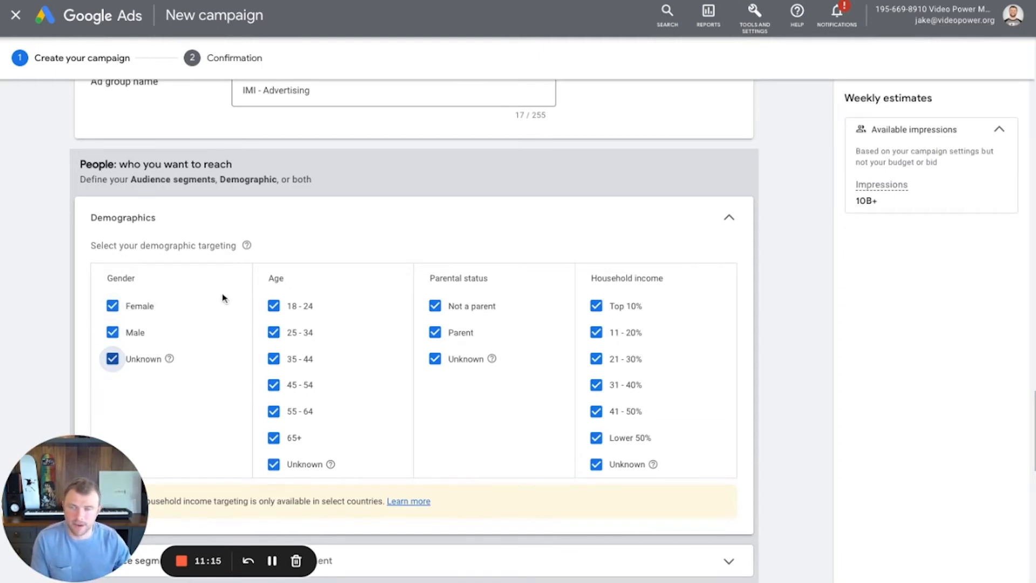
- Exclude the 18 - 24, 25 - 34 and 65+ age groups and the Lower 50% household income from the demographic targeting
click(274, 306)
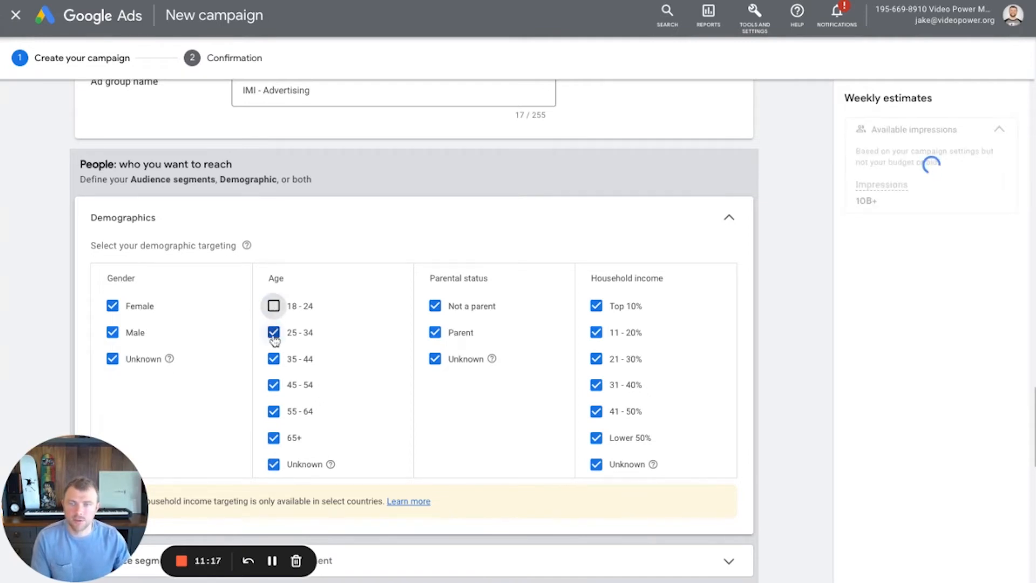
click(274, 334)
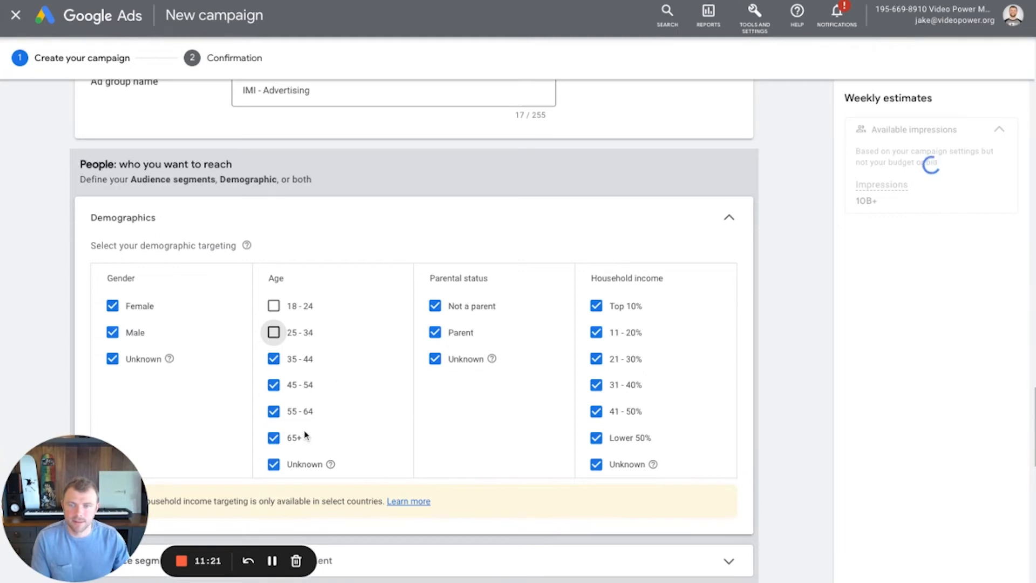
click(274, 437)
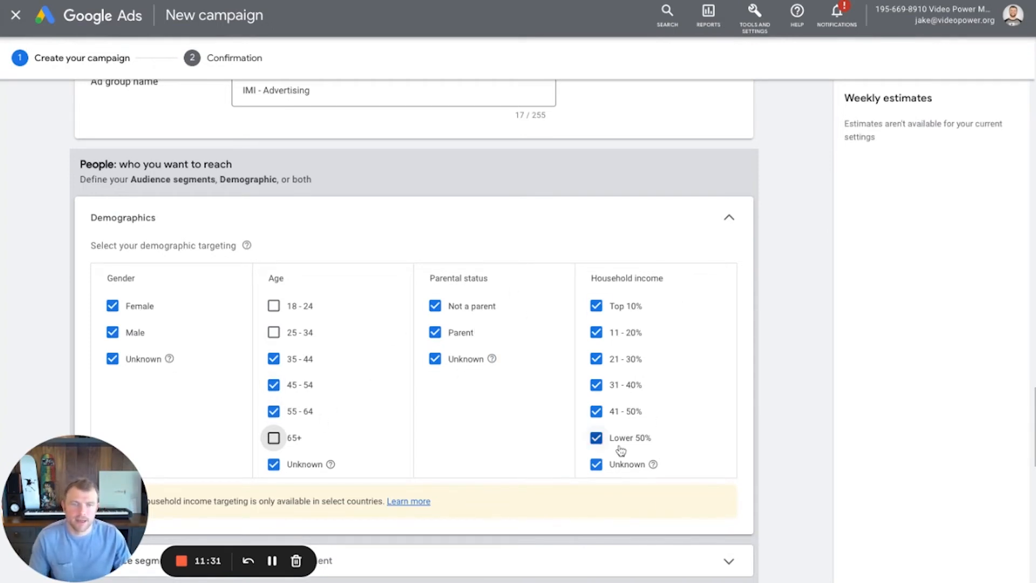
click(595, 439)
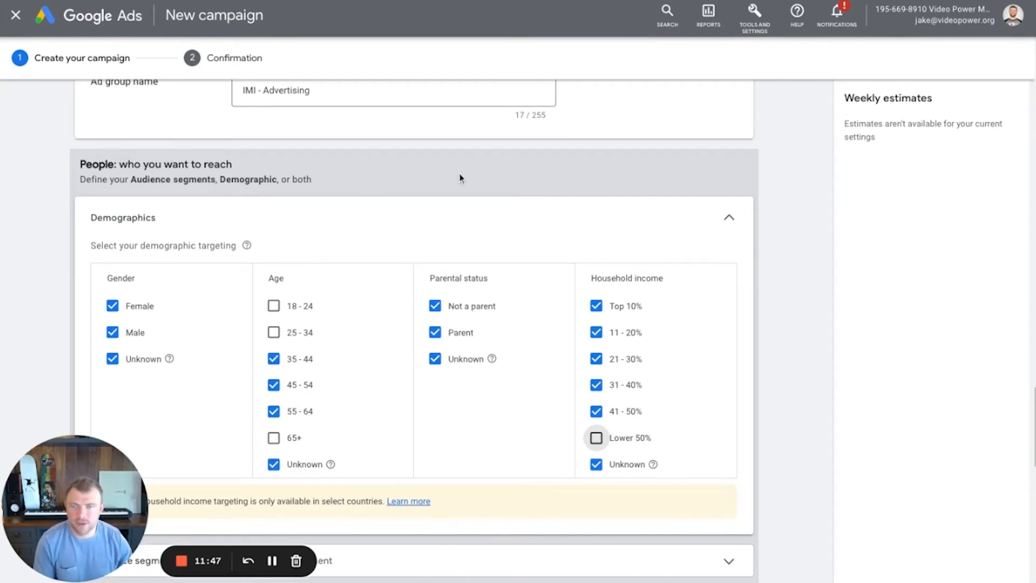
- Expand the ad group's audience segments to choose who should see the ads
scroll(175, 221, down, 2)
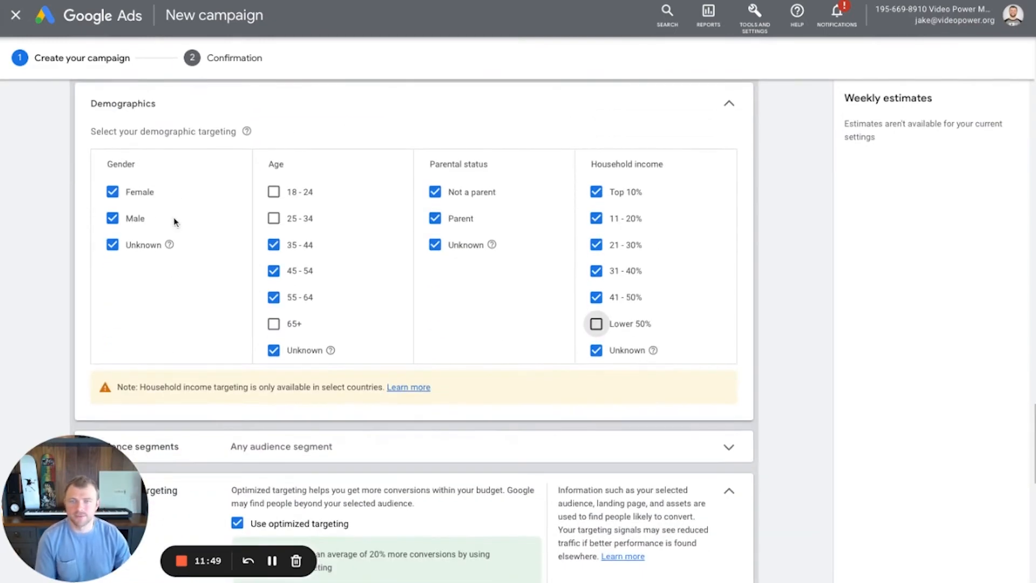
scroll(175, 221, down, 4)
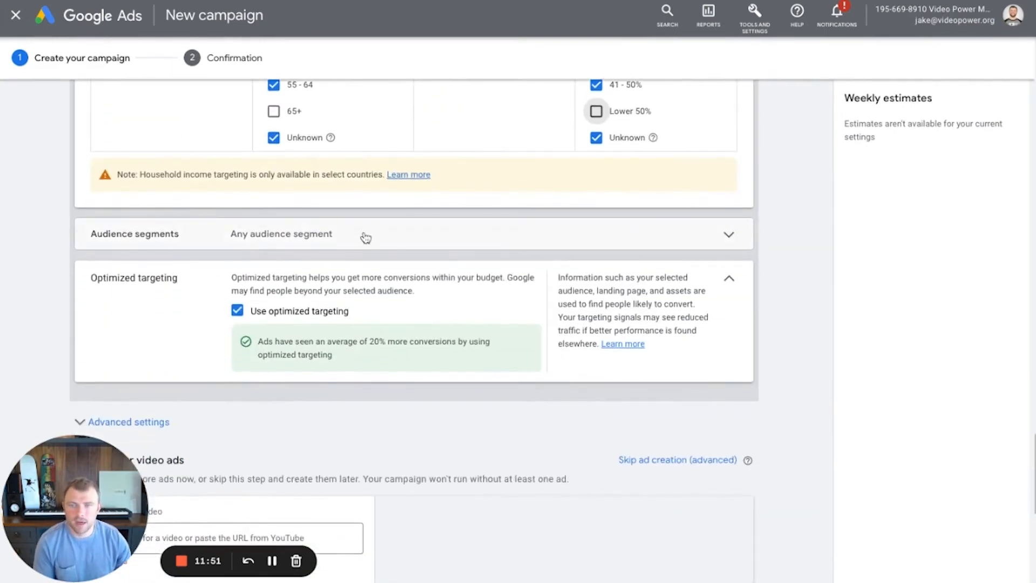
click(366, 238)
scroll(499, 272, down, 2)
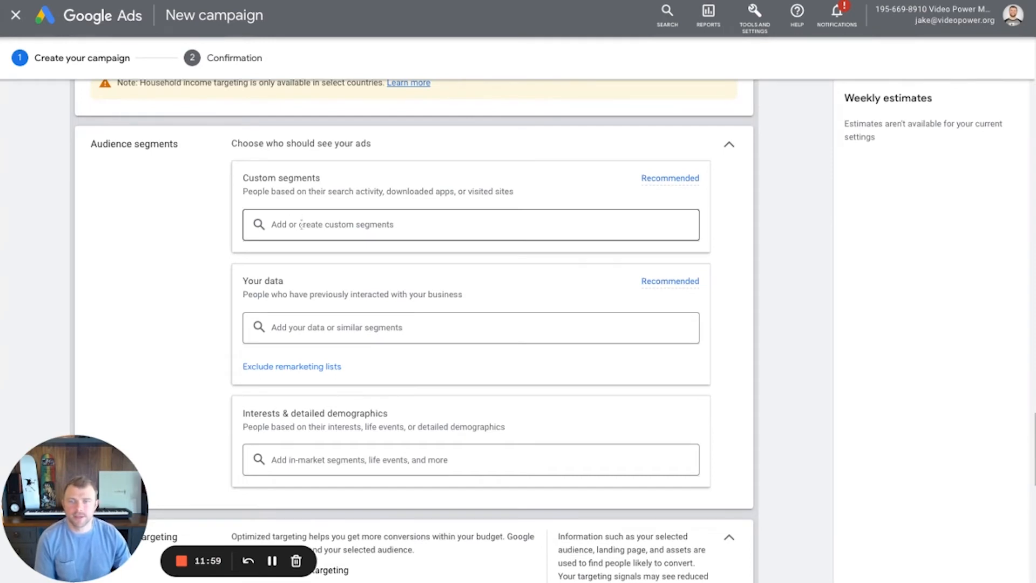
- Look at the custom segments and the Your data segment categories, including Website visitors, and close them without selecting any
click(302, 225)
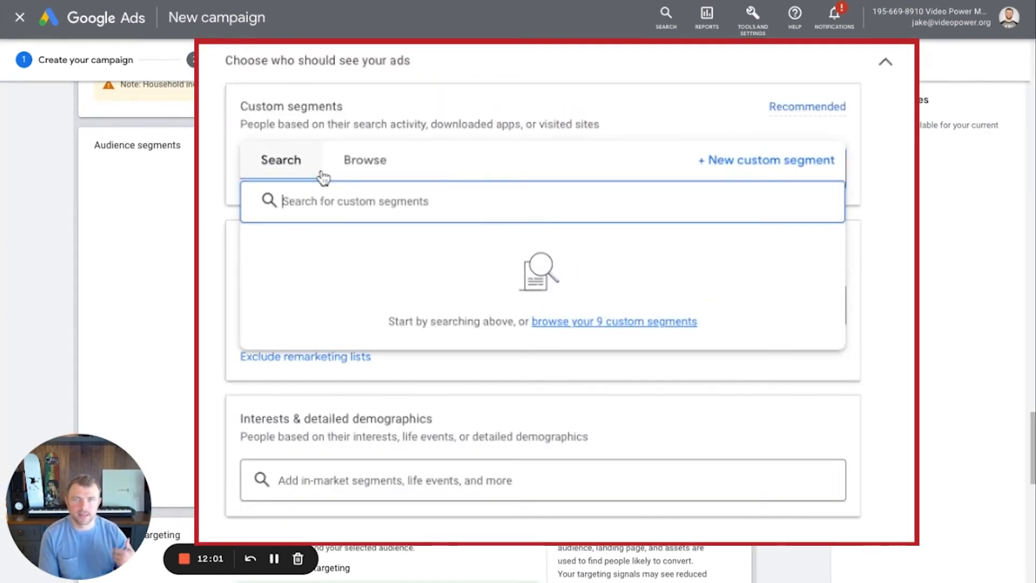
click(405, 112)
click(416, 304)
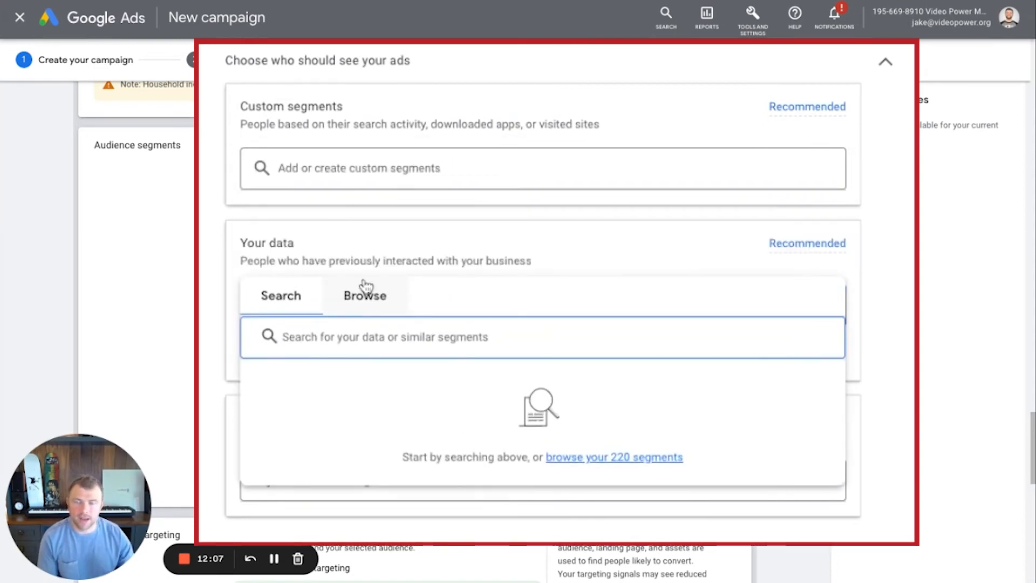
click(367, 304)
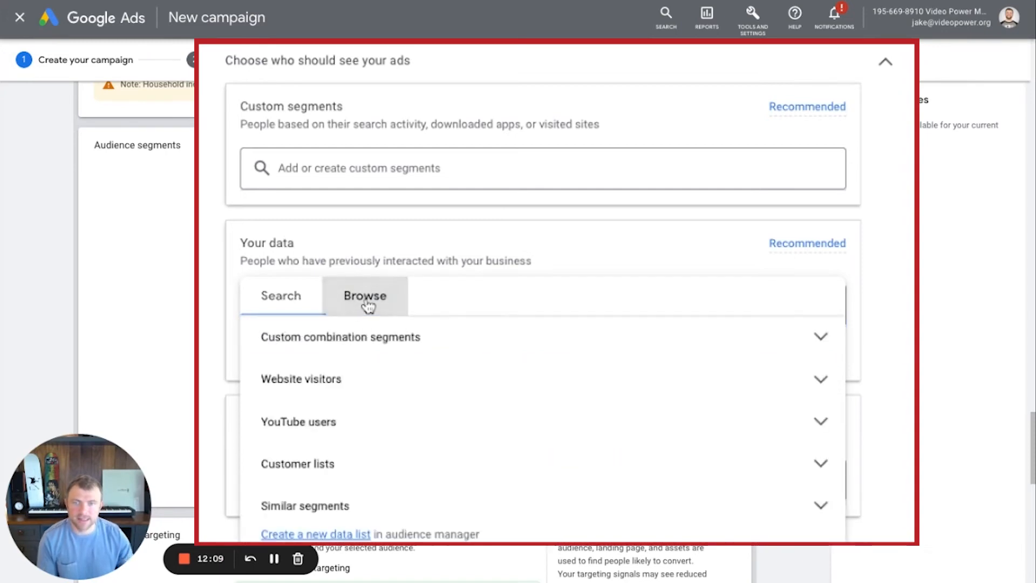
click(378, 386)
click(381, 386)
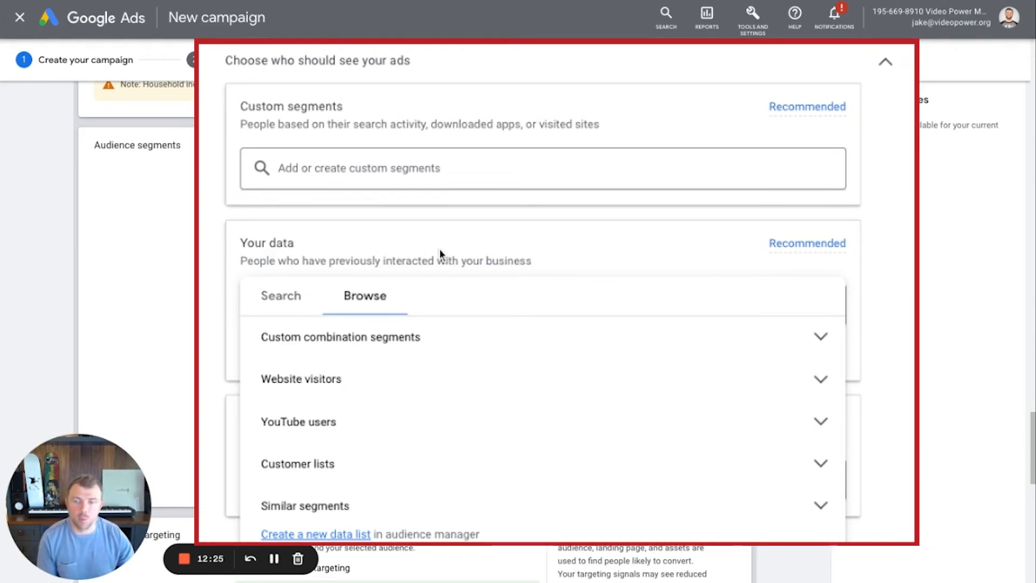
click(375, 252)
- Browse the Interests & detailed demographics categories of the ad group and expand the In-market segments
click(400, 478)
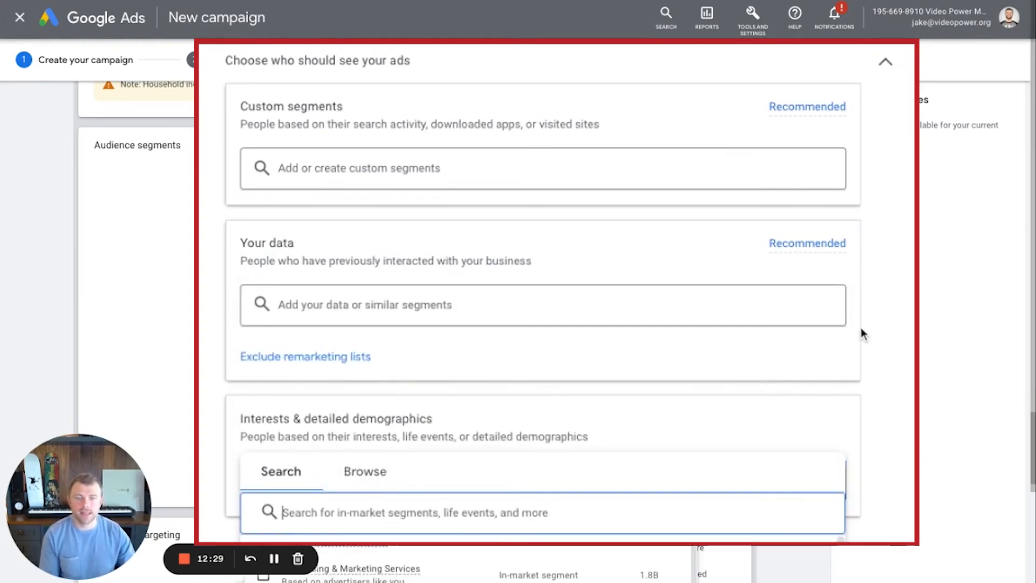
scroll(867, 338, down, 5)
click(362, 218)
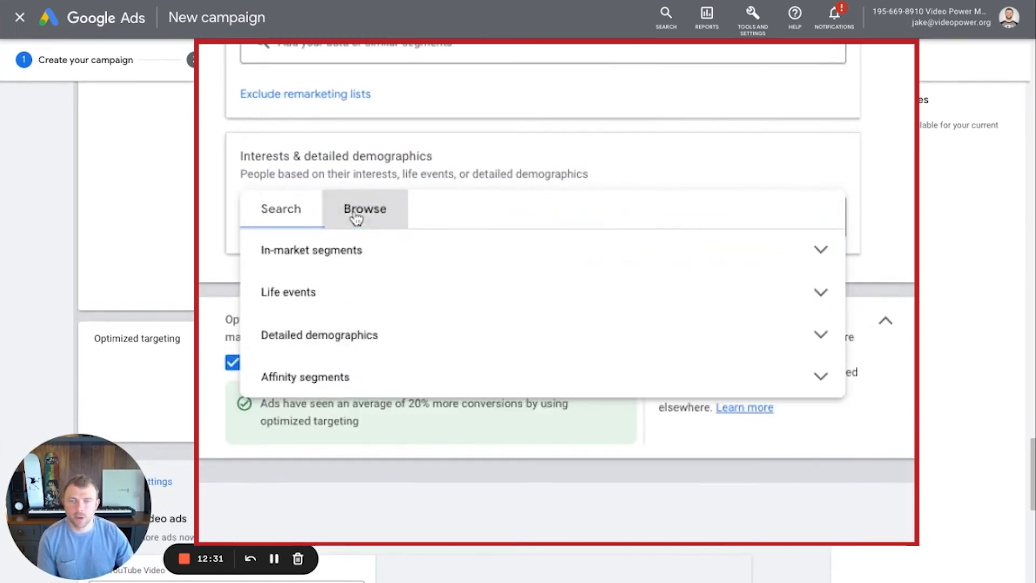
click(345, 255)
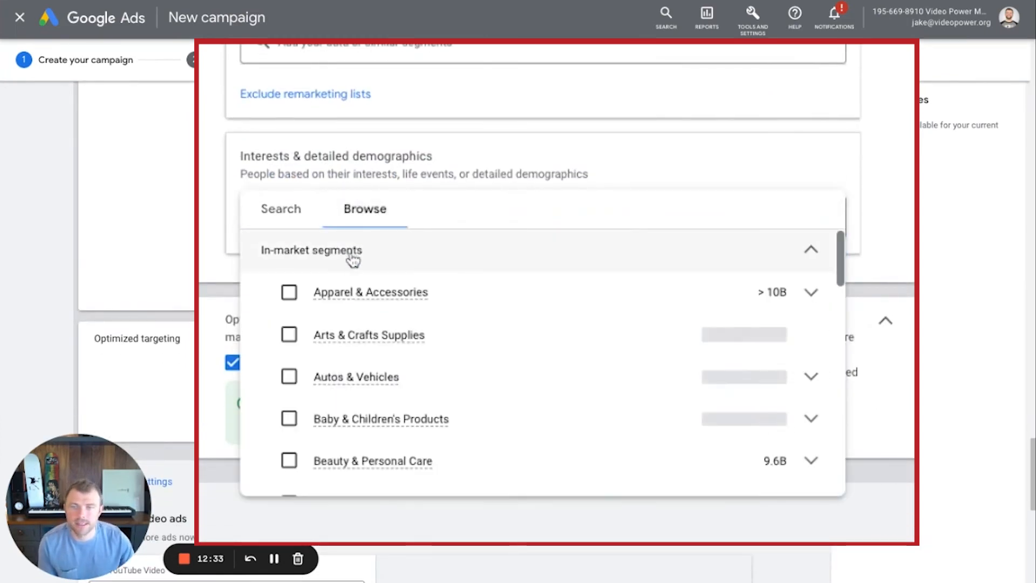
scroll(411, 323, down, 1)
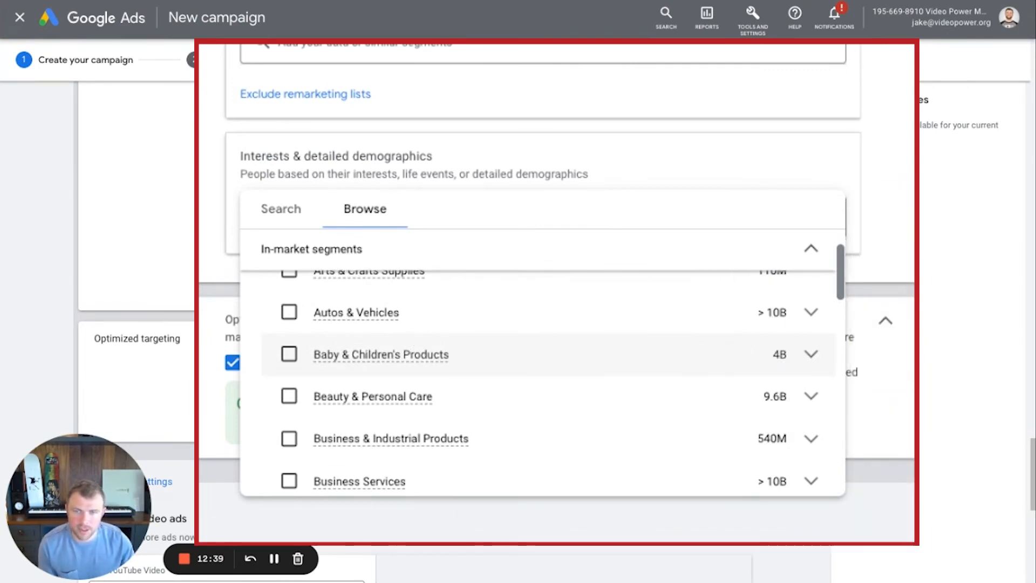
- Add the Advertising & Marketing Services in-market segment from Business Services to the ad group's targeting
click(811, 438)
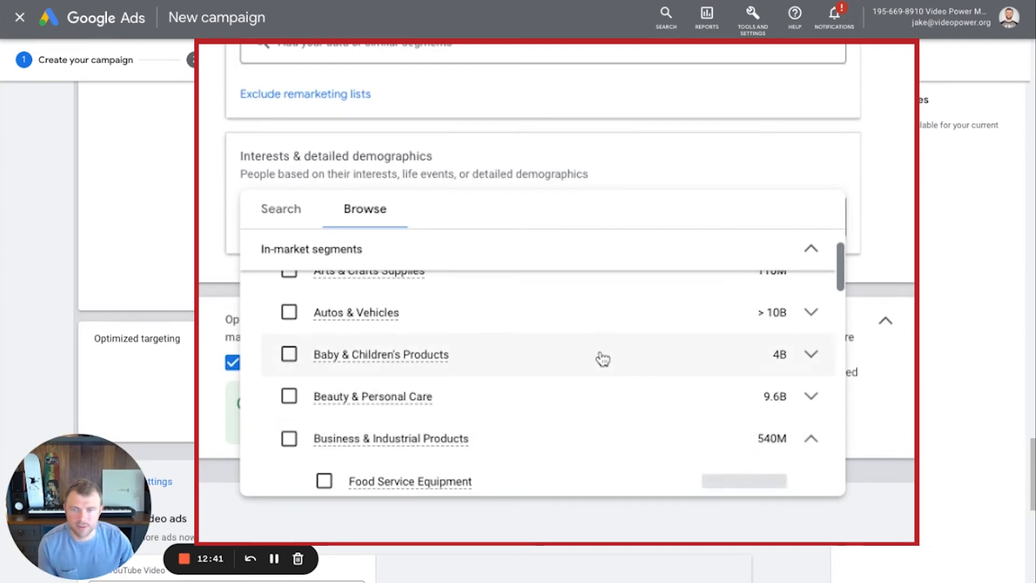
scroll(603, 359, down, 2)
scroll(600, 359, down, 3)
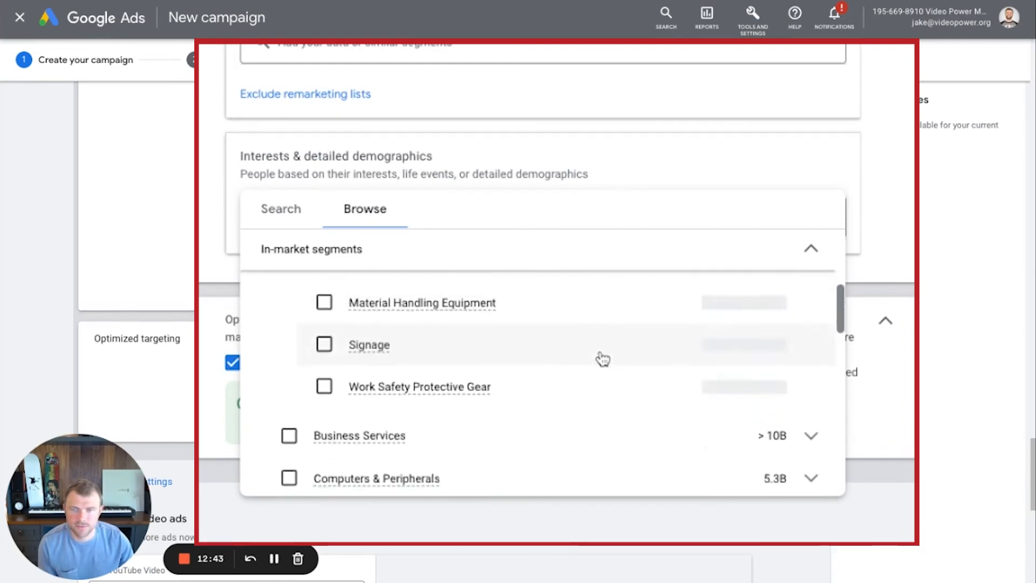
click(811, 393)
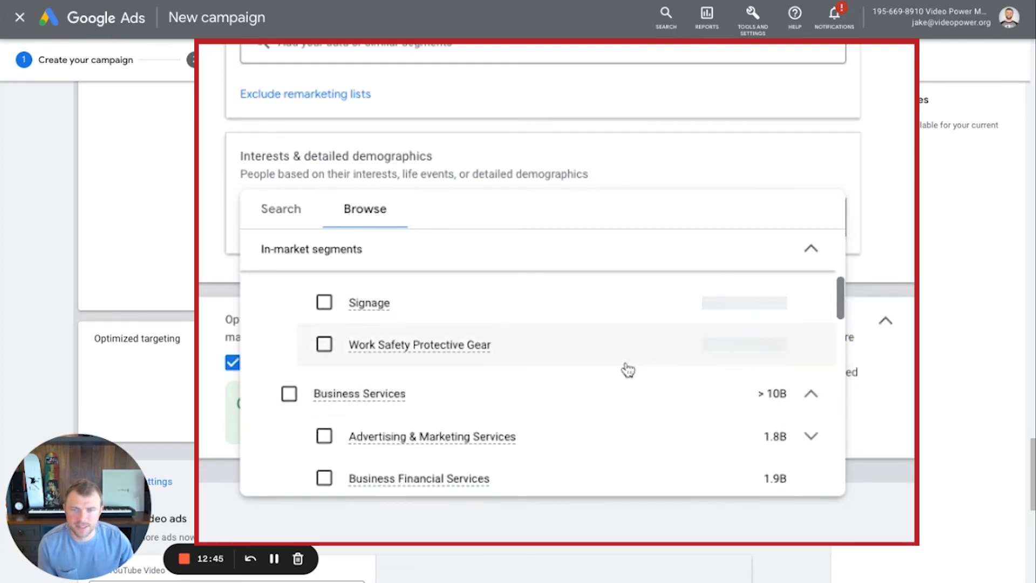
scroll(627, 367, down, 2)
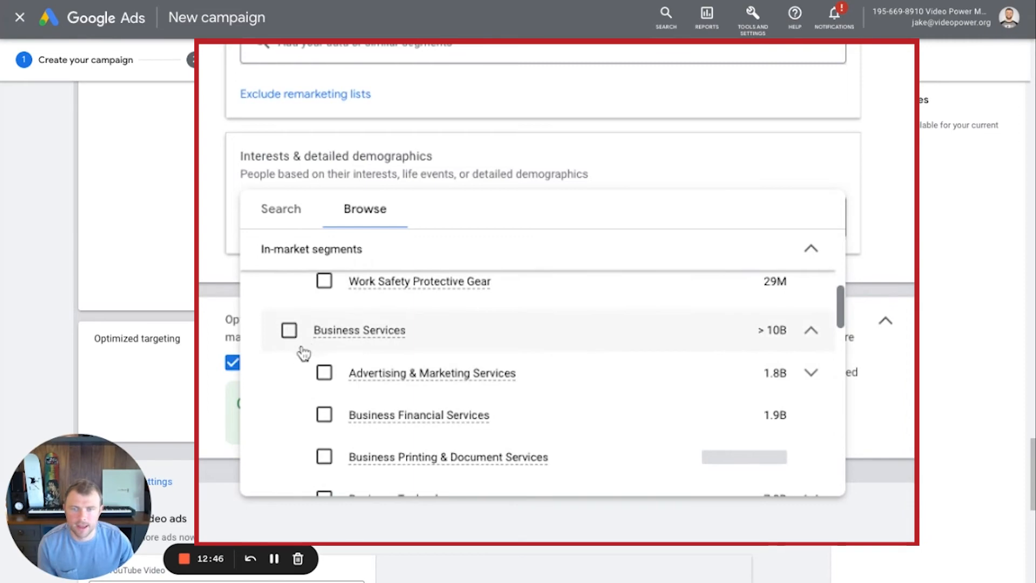
click(324, 372)
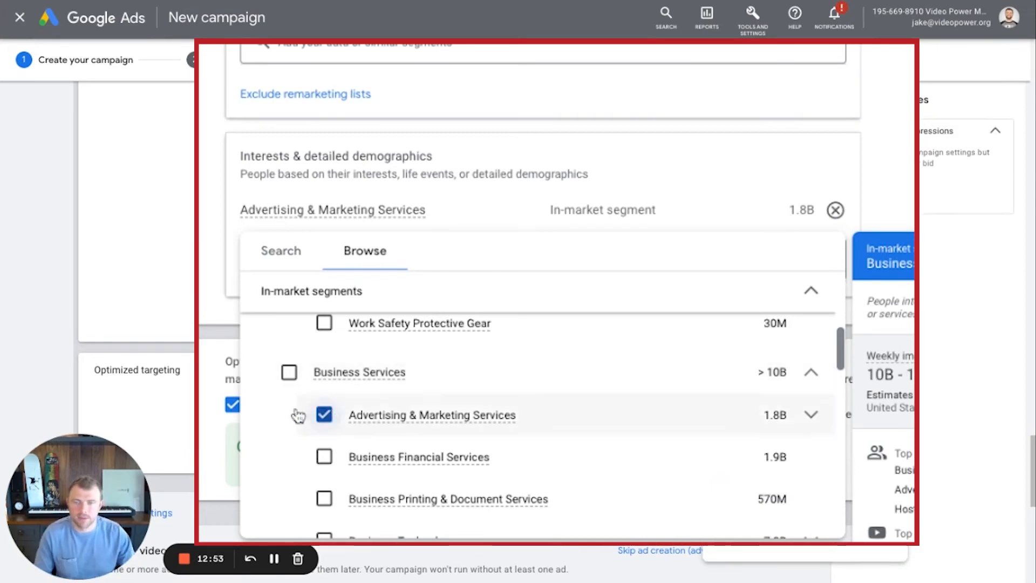
scroll(512, 424, down, 1)
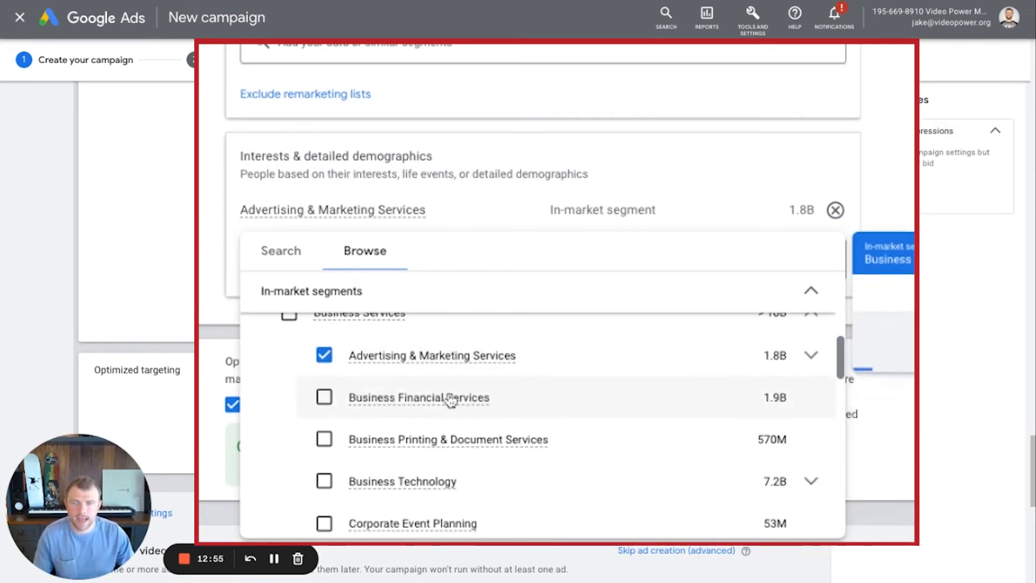
click(135, 266)
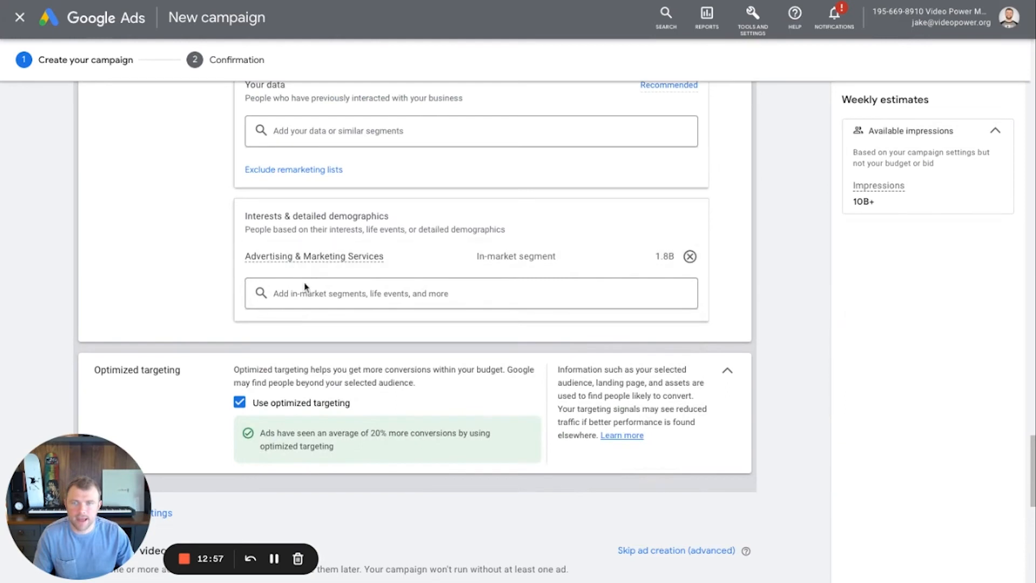
- Read the Optimized targeting description, and examine the Keywords and Topics options in the ad group's advanced content settings
mouse_move(264, 266)
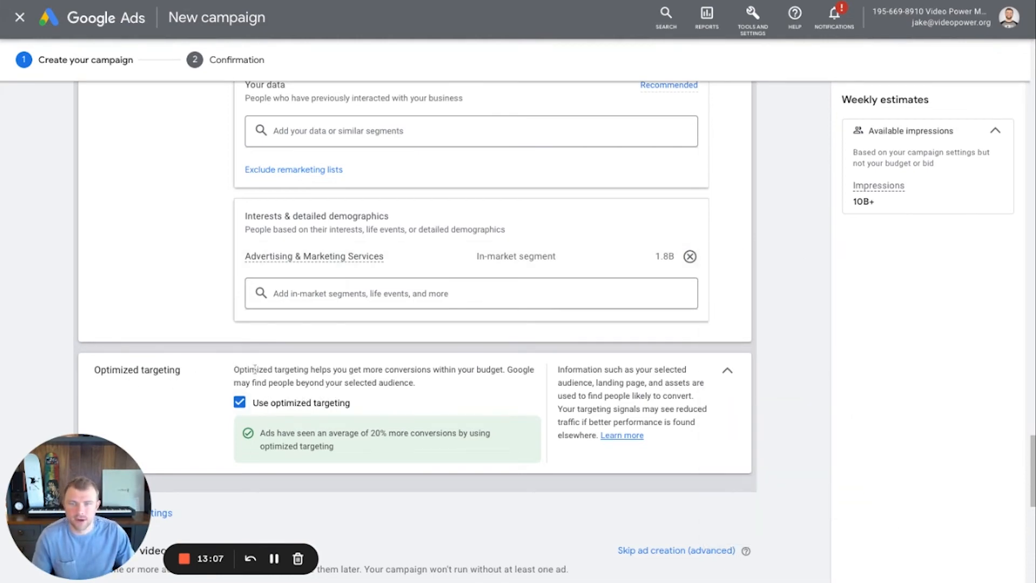
drag(258, 369, 377, 382)
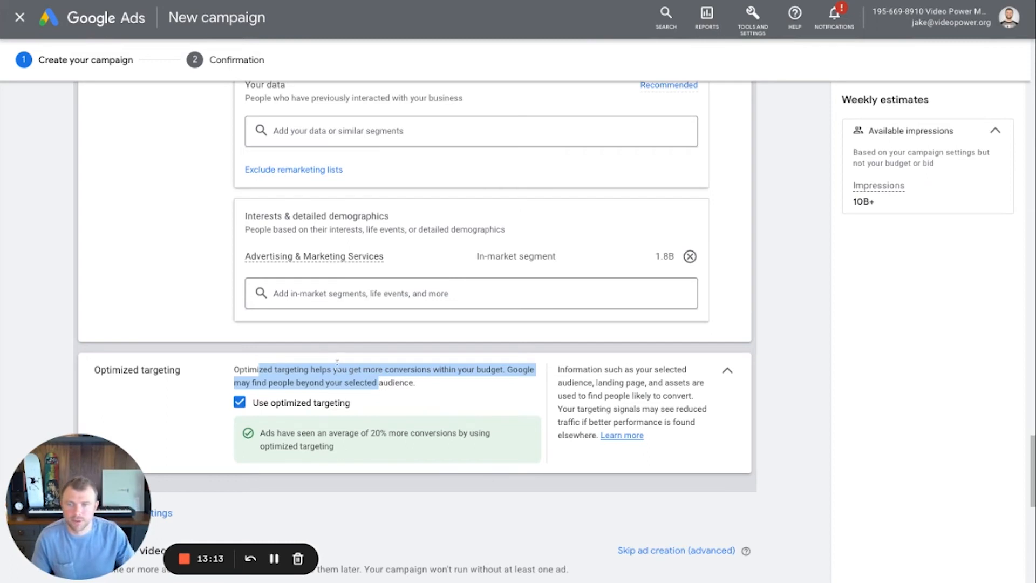
scroll(386, 383, down, 4)
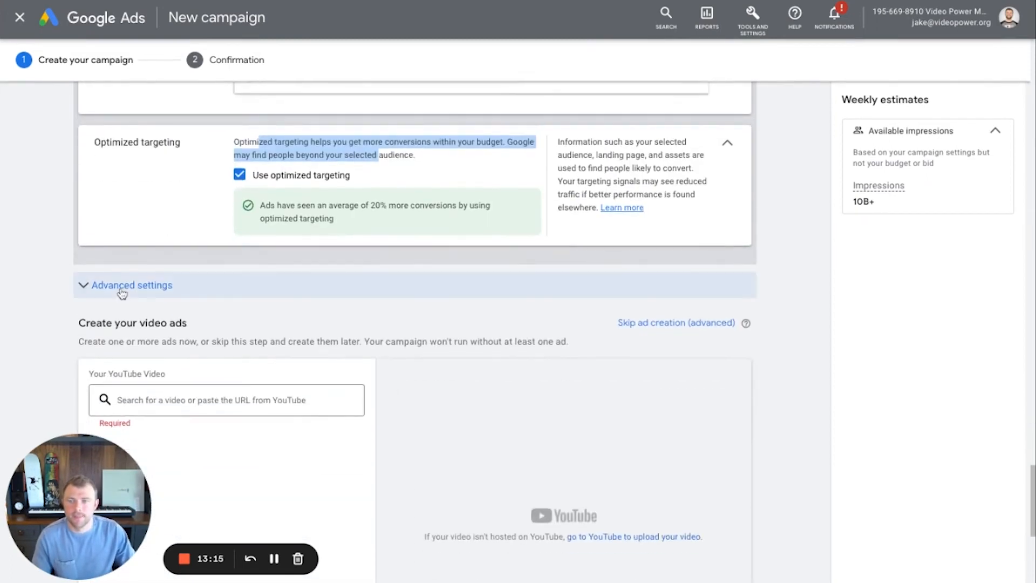
click(122, 292)
scroll(340, 363, down, 2)
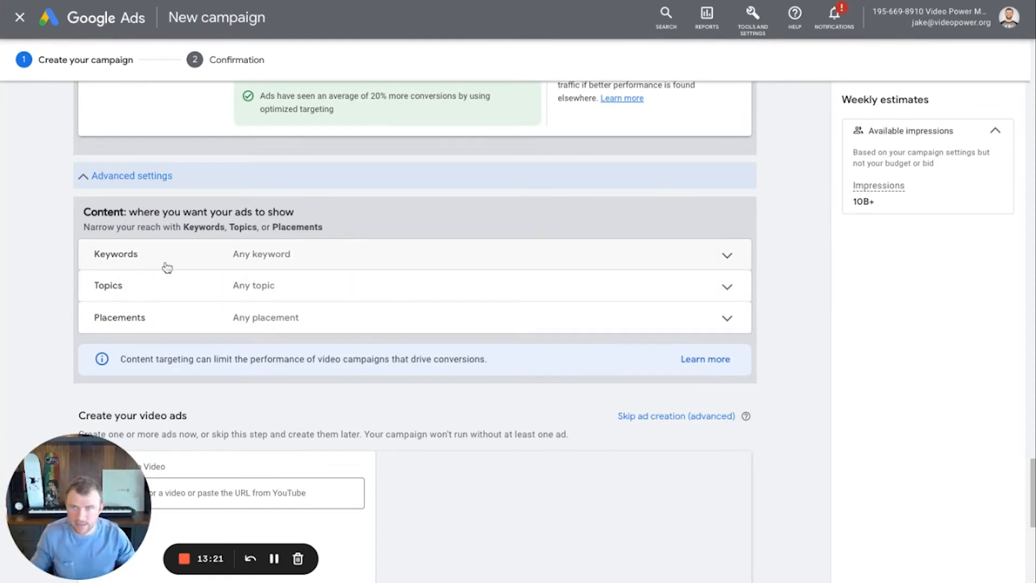
click(238, 269)
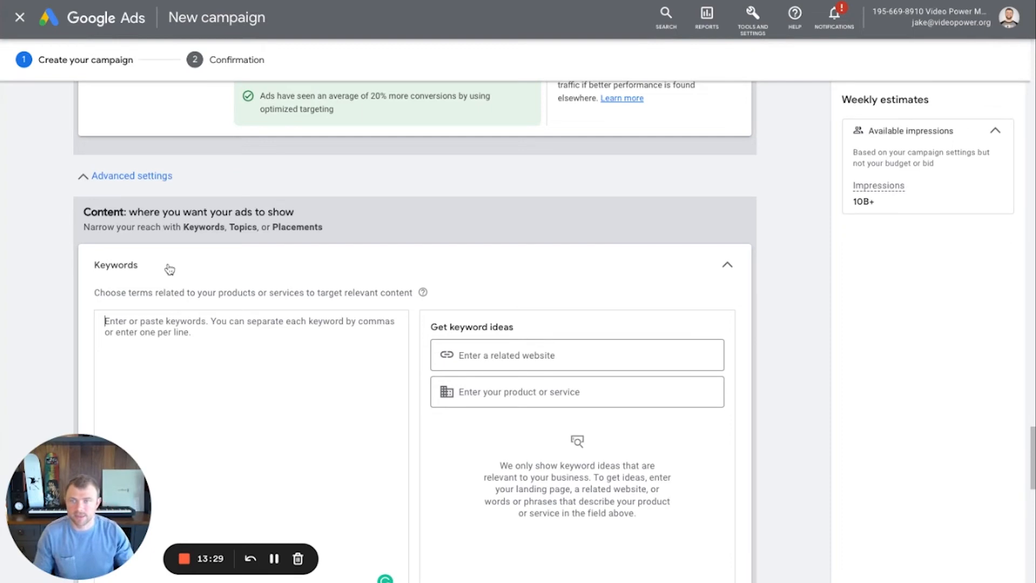
click(717, 268)
click(176, 296)
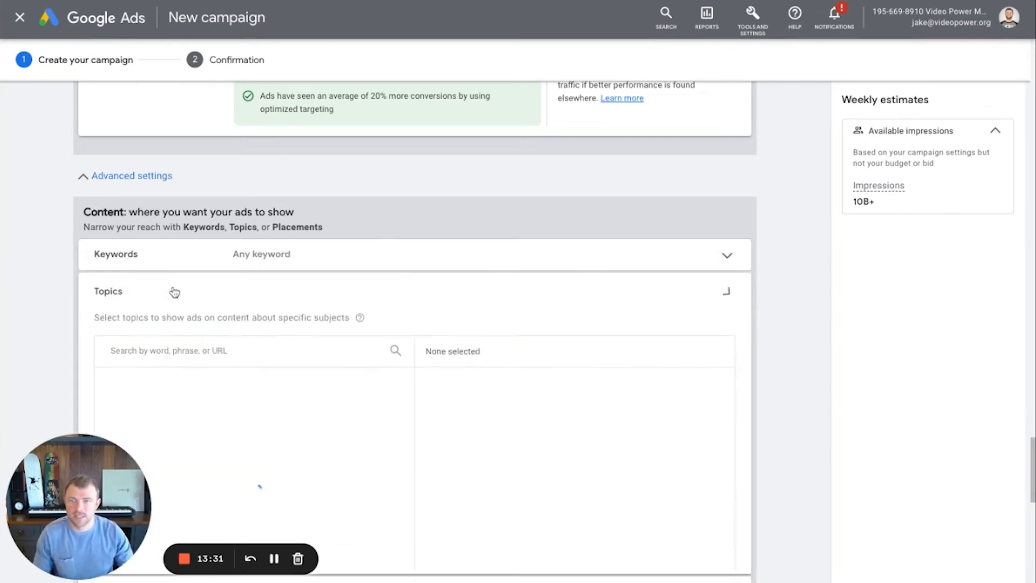
click(179, 302)
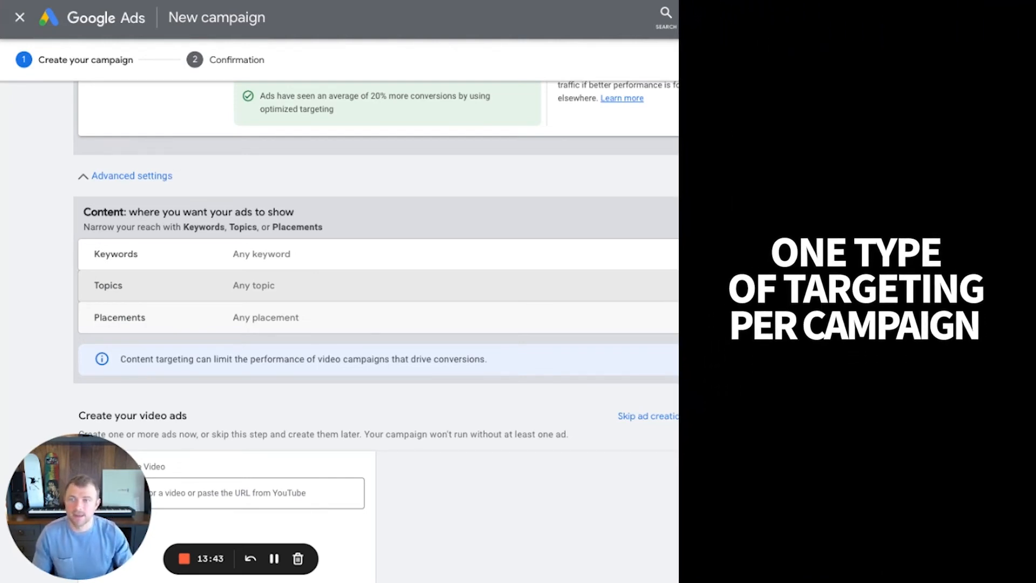
- Review the ad group's audience segments and optimized targeting once more, and collapse the Advanced settings
scroll(183, 325, up, 1)
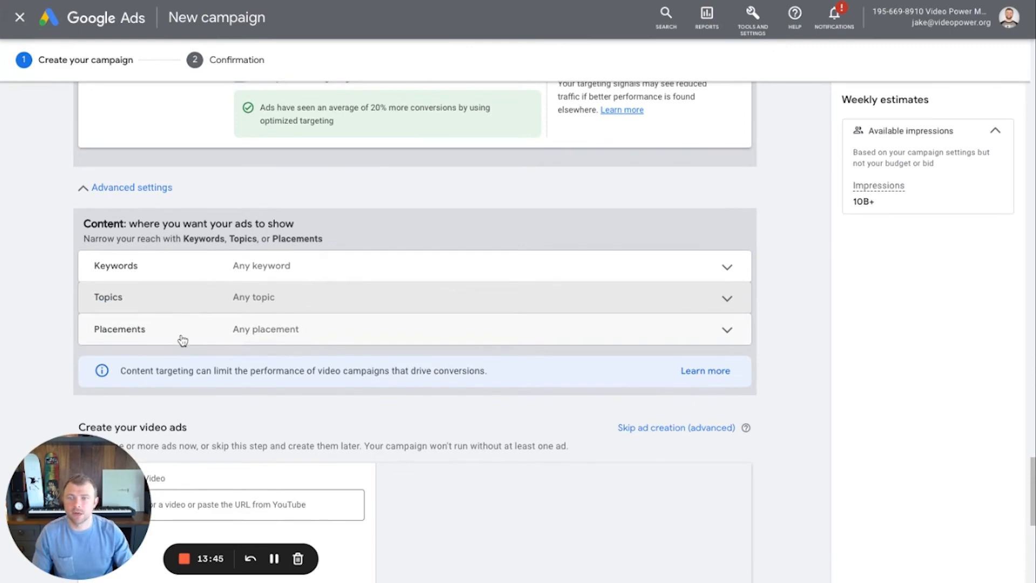
scroll(183, 340, up, 7)
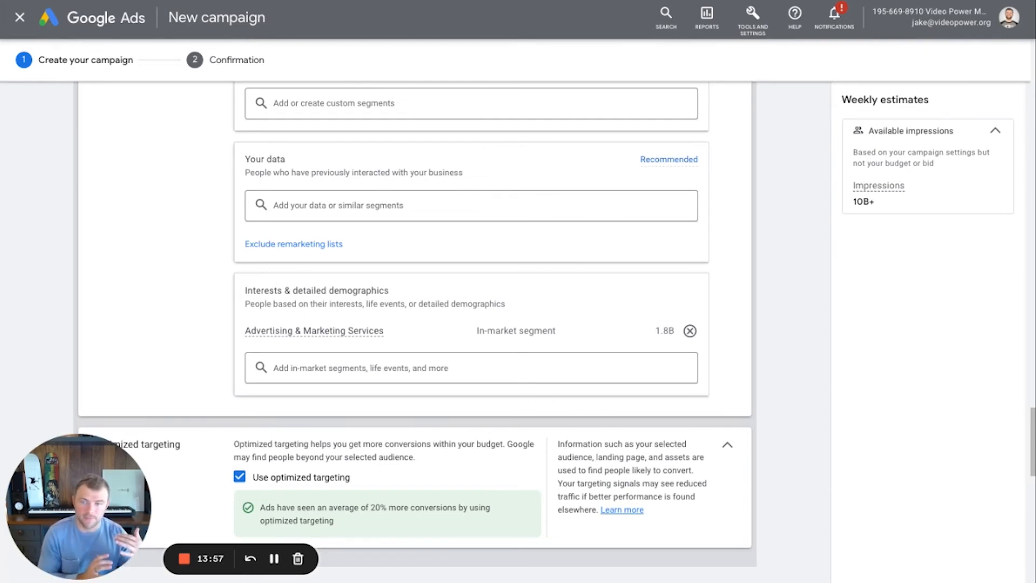
scroll(157, 277, up, 3)
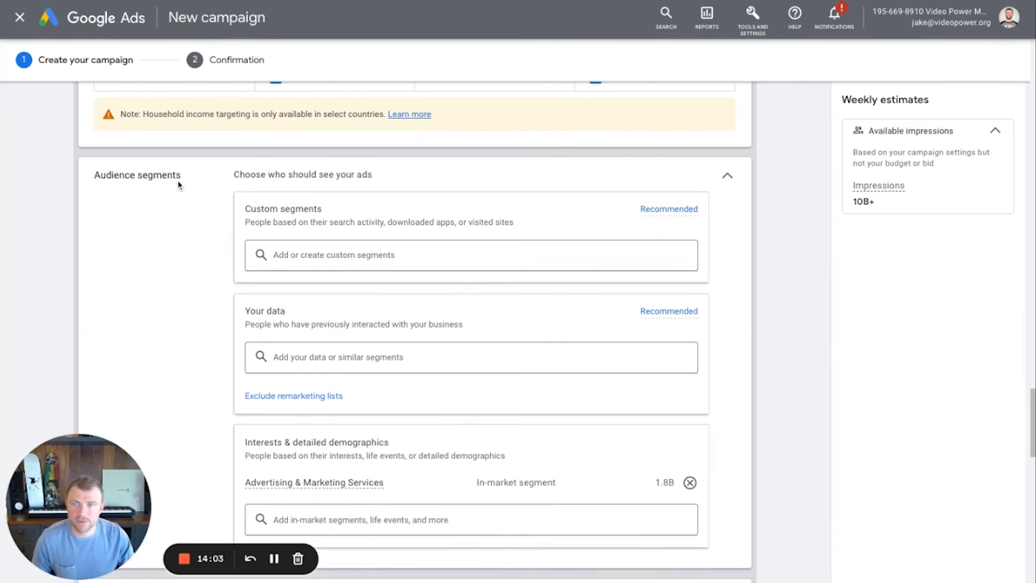
scroll(145, 216, down, 6)
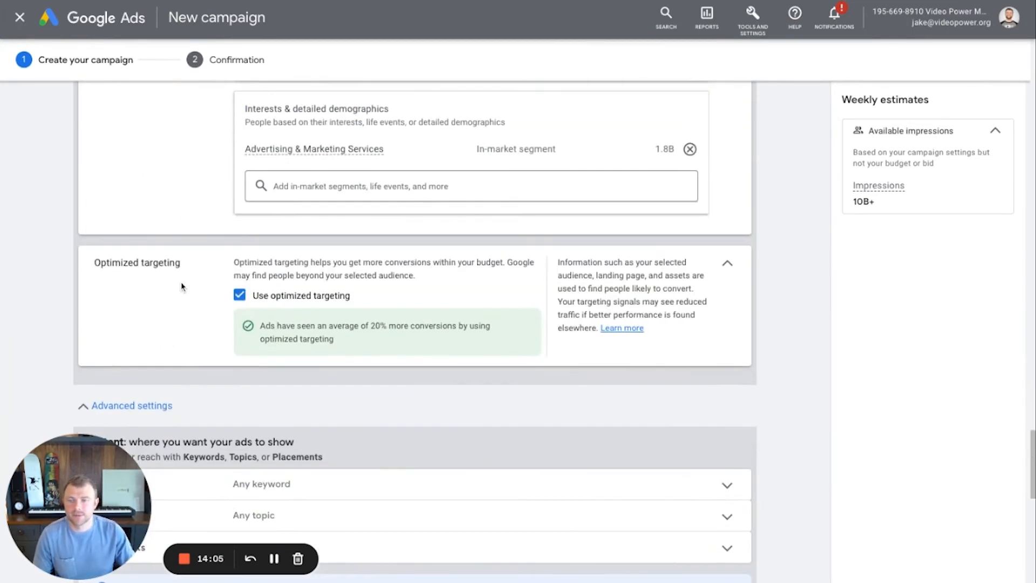
scroll(182, 286, down, 2)
click(123, 284)
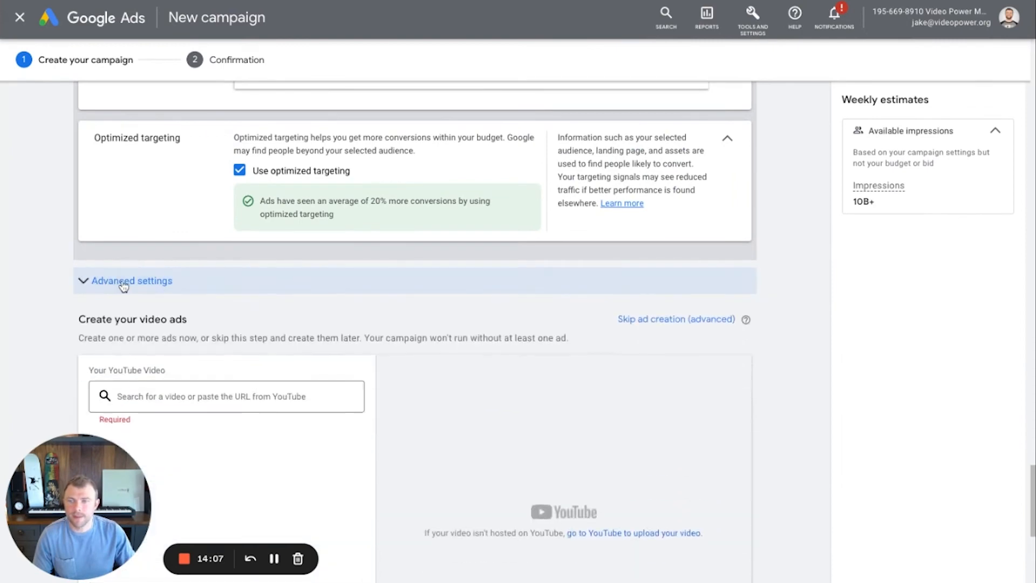
scroll(208, 308, down, 3)
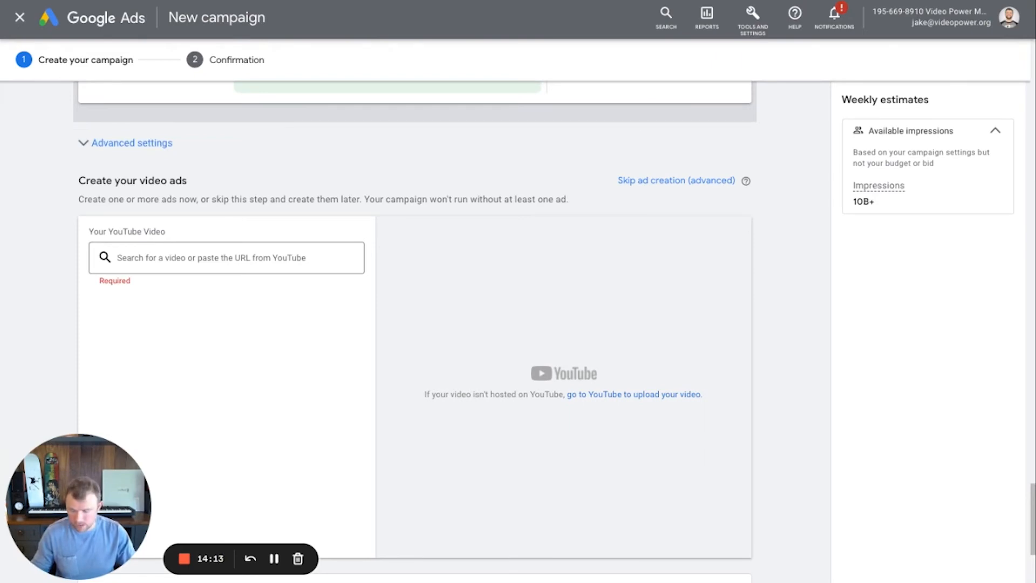
click(194, 257)
text(https://www.youtube.com/watch?v=lbZO1BF2WLI)
scroll(136, 192, down, 3)
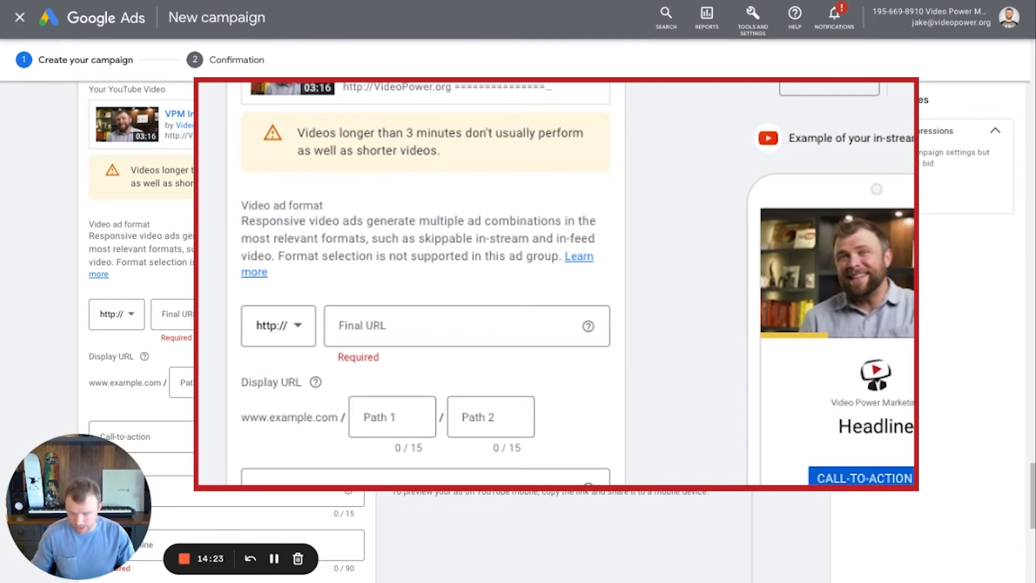
click(485, 327)
text(www.videopower.com/yta-incubator-application/)
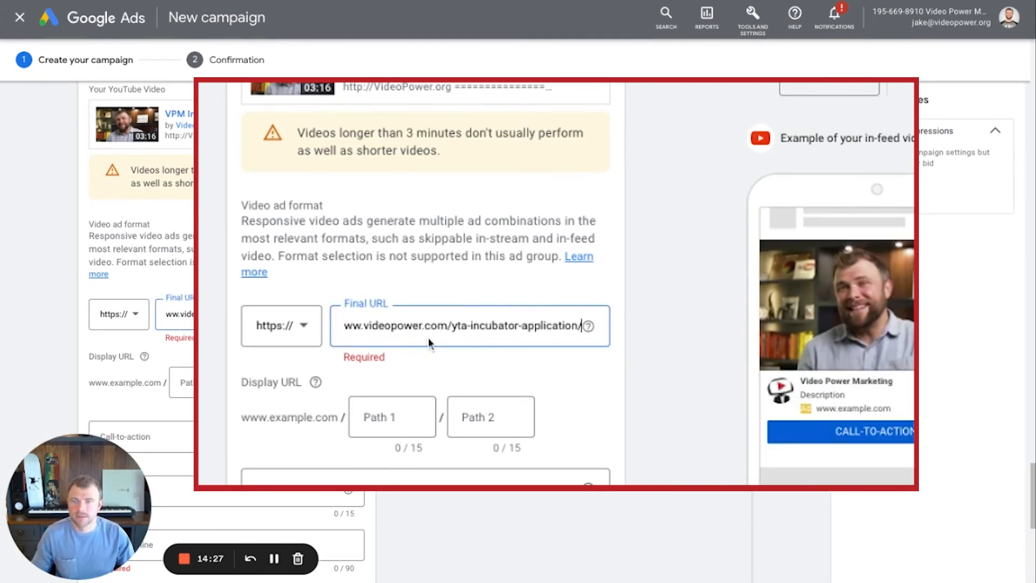
click(364, 326)
key(shift+Home)
key(BackSpace)
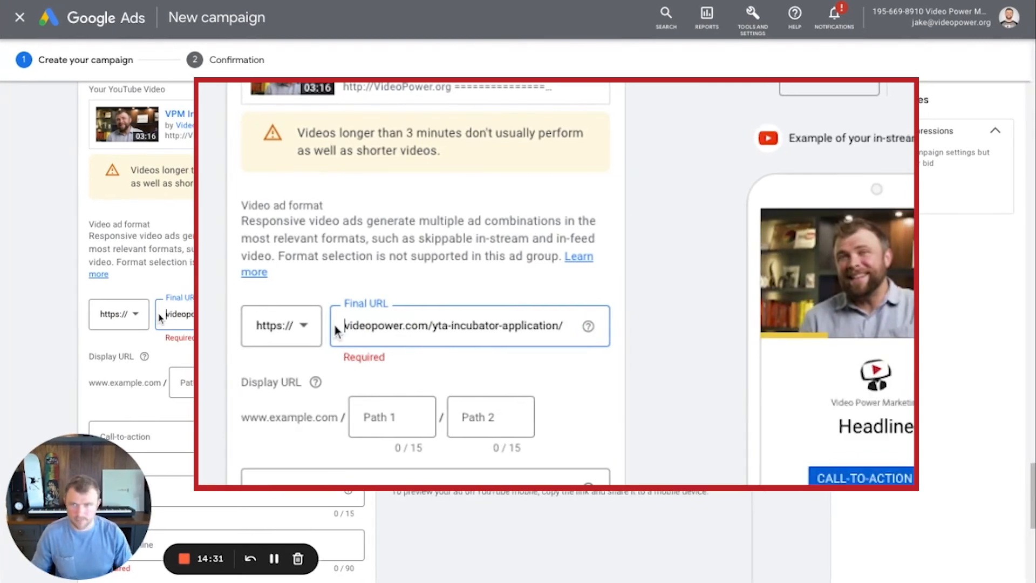
click(420, 295)
- Set the video ad's call-to-action to "Learn more"
scroll(419, 296, down, 2)
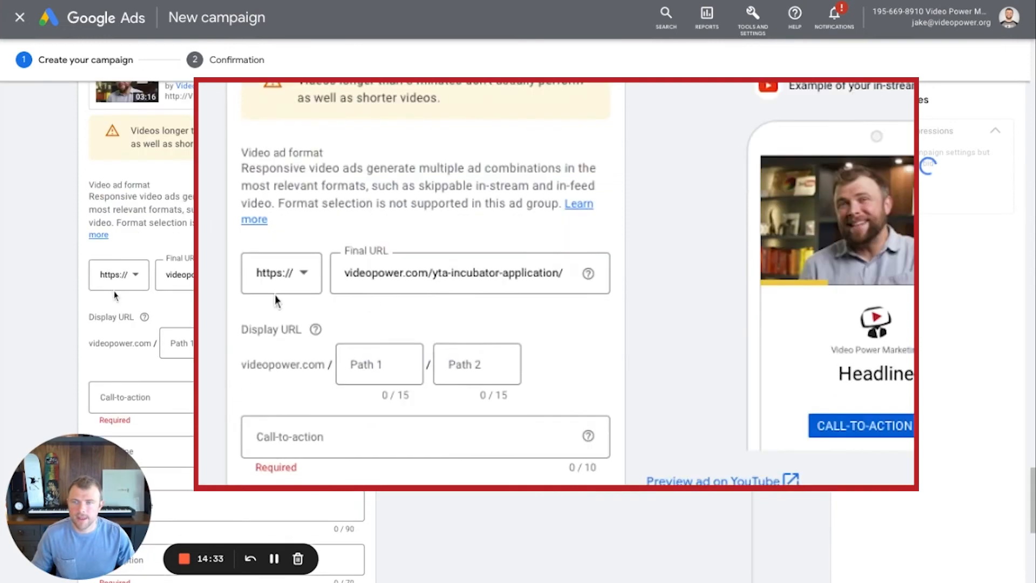
click(329, 372)
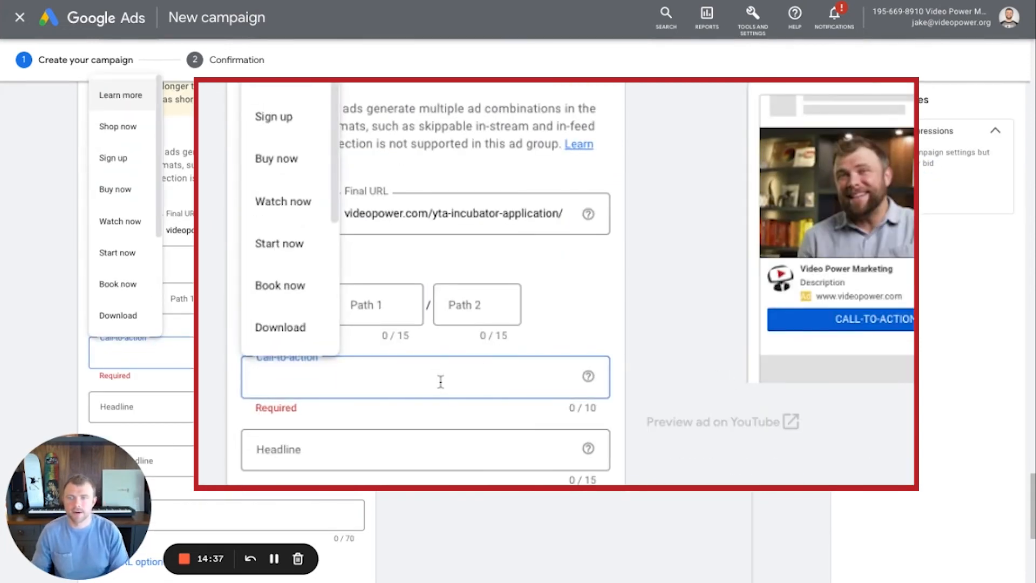
text(Learn more)
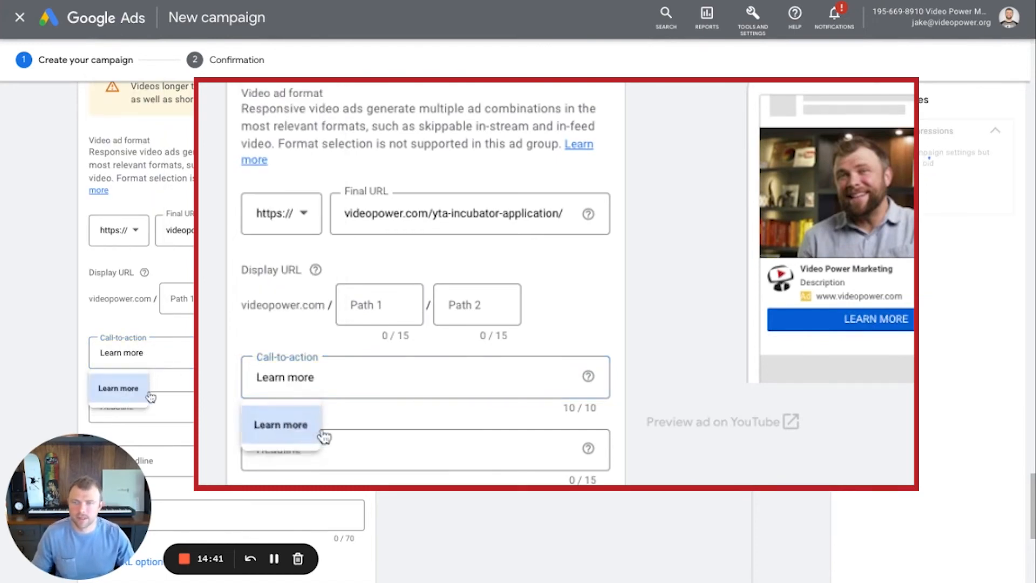
click(307, 435)
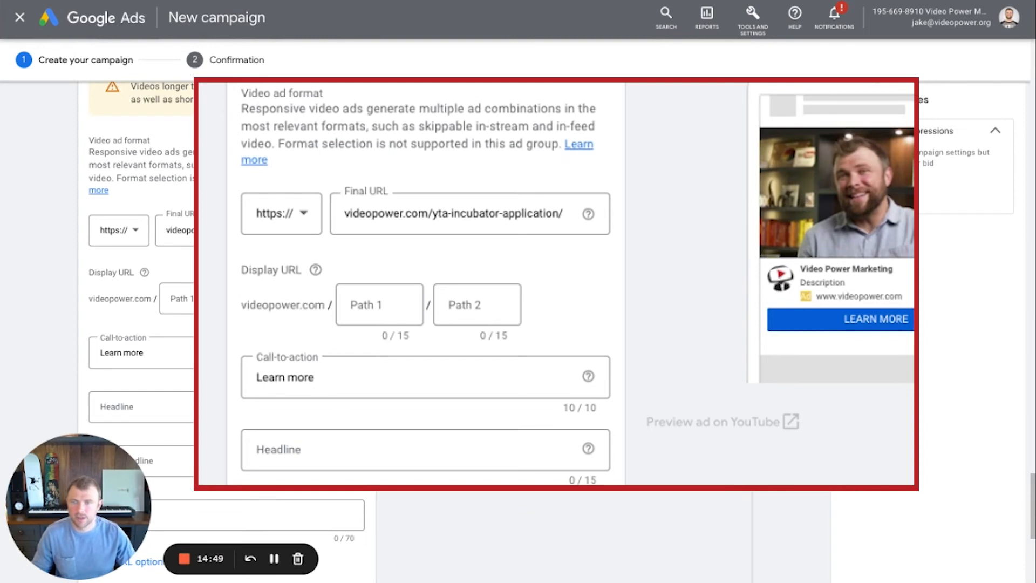
- Enter "Launch YT Ads" as the video ad's headline and check its character count
click(181, 399)
text(Launch YT Ads)
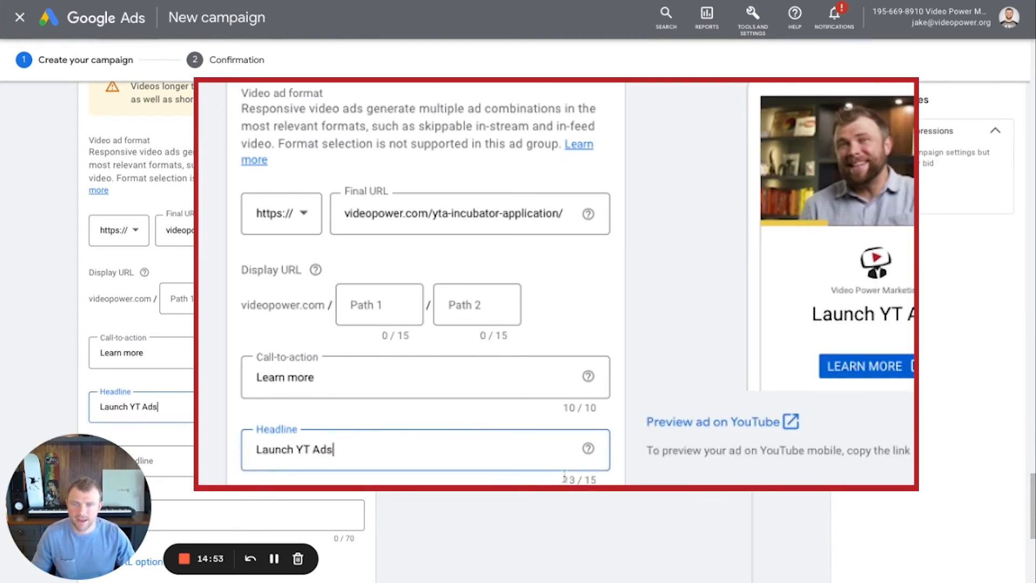
click(550, 415)
click(550, 416)
double_click(384, 402)
- Set the video ad's long headline to "Create and Launch a YouTube Ads Strategy That Will Actually Grow Your Business"
scroll(462, 407, down, 3)
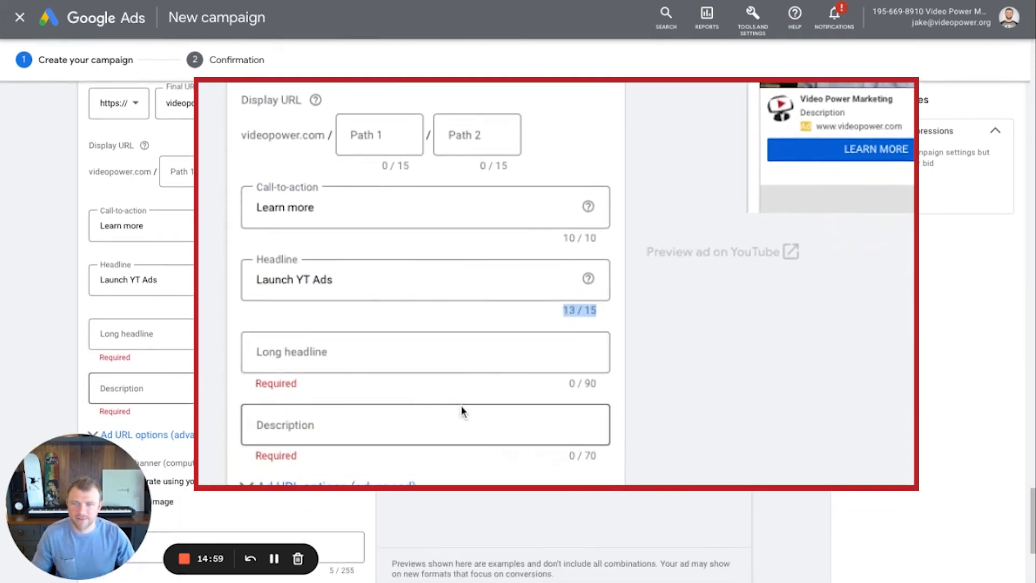
scroll(448, 413, down, 1)
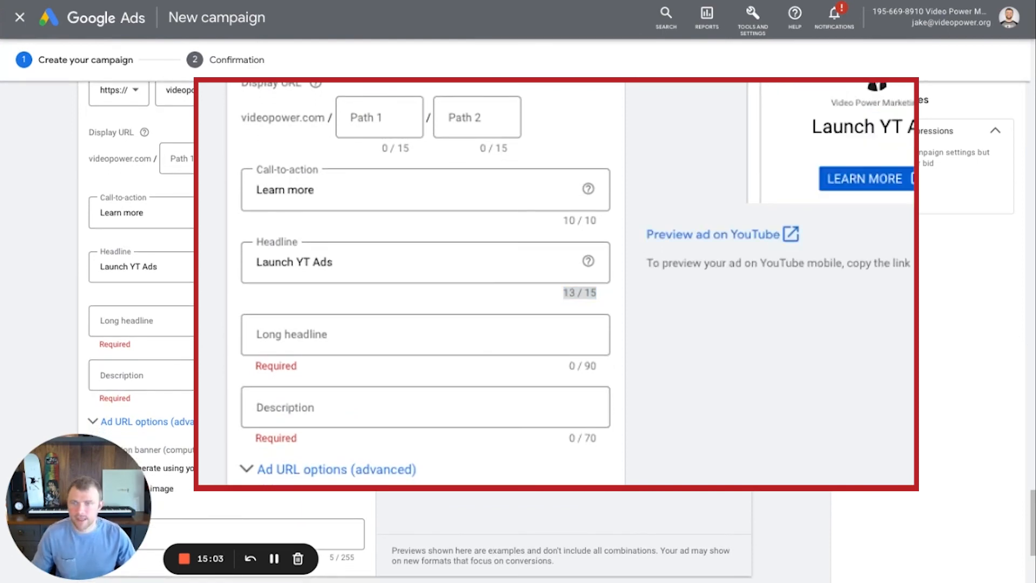
click(324, 334)
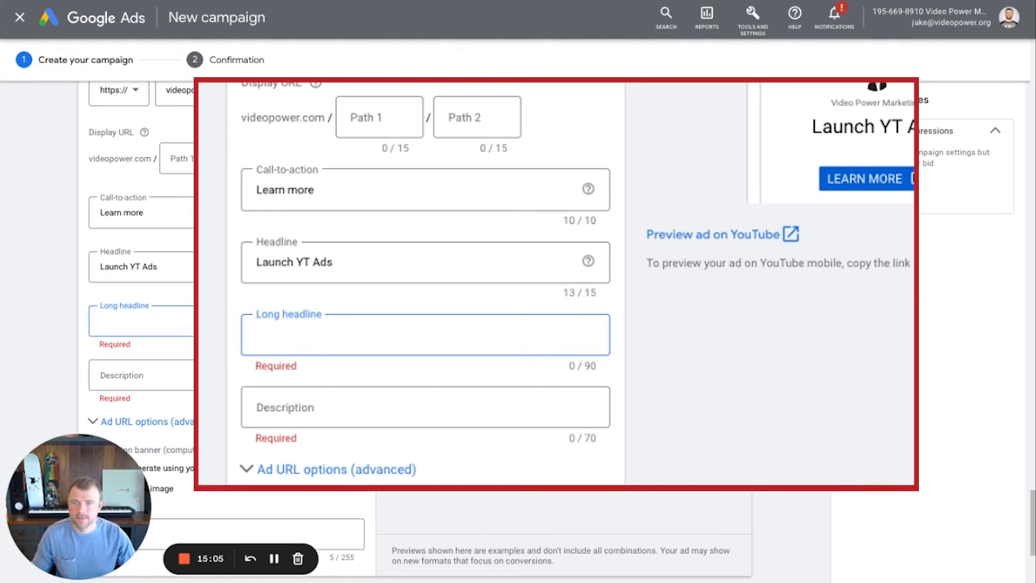
text(Create and Launch a YouTube Ads Strategy That Will Actually Grow Your Business)
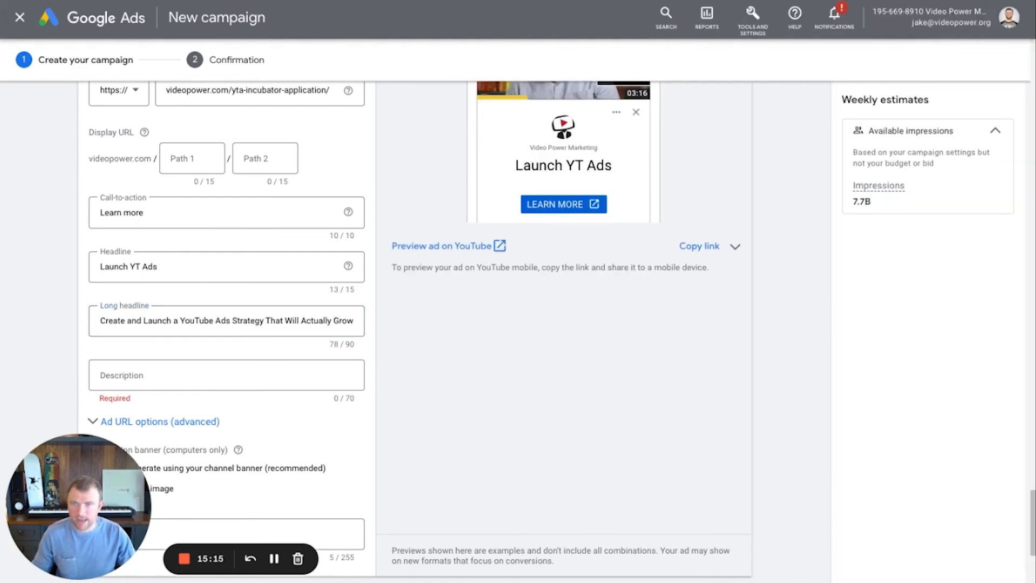
- Set the description to "Apply For Our Exclusive In-Person YouTube Ads Incubator Program Today" and look over the advanced ad URL options
click(311, 369)
text(For Our Exclusive In-Person YouTube Ads Incubator Program Today)
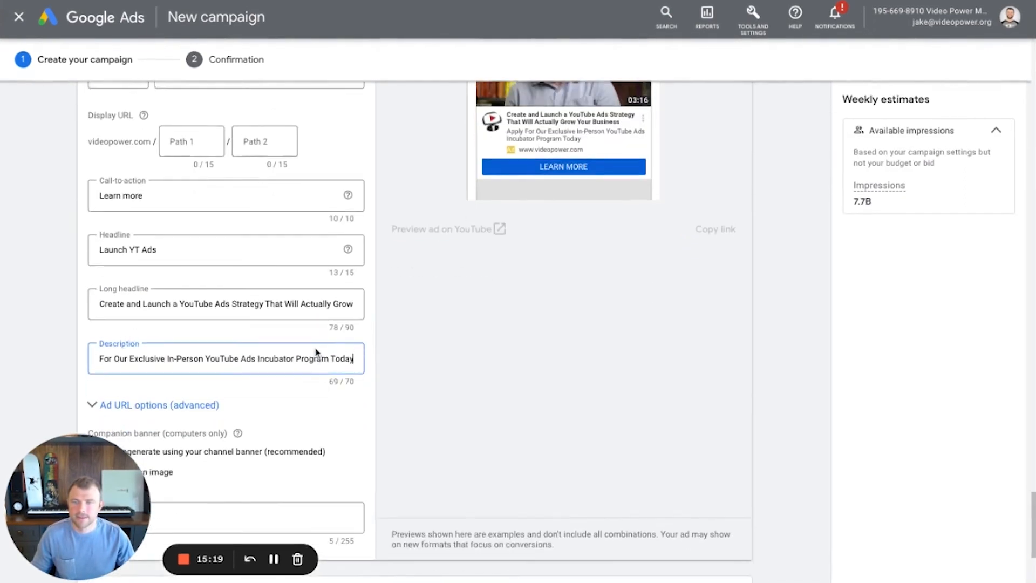
scroll(314, 351, down, 2)
click(149, 308)
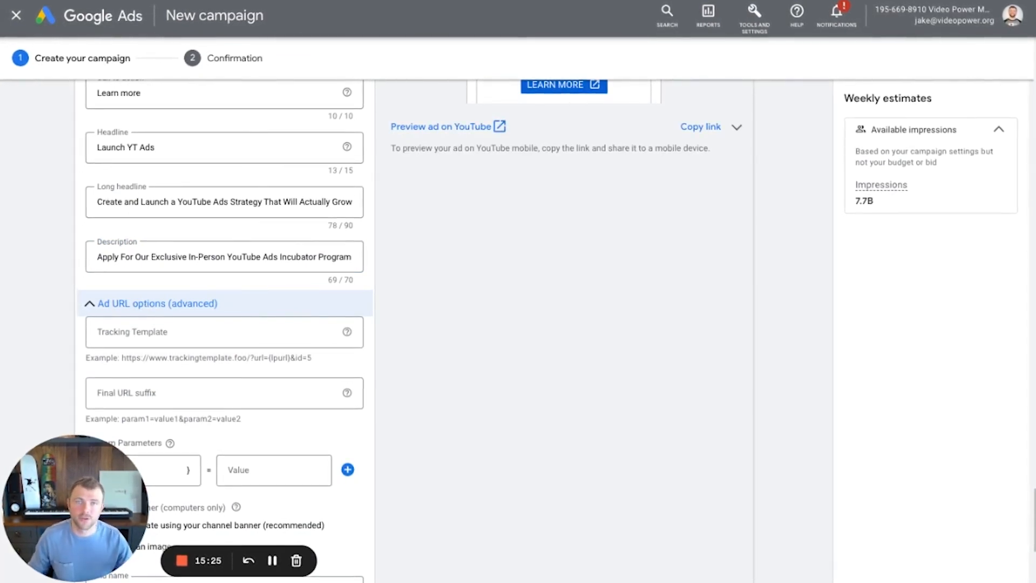
click(149, 303)
- Rename the video ad as "YTAInc - H3"
scroll(224, 324, down, 1)
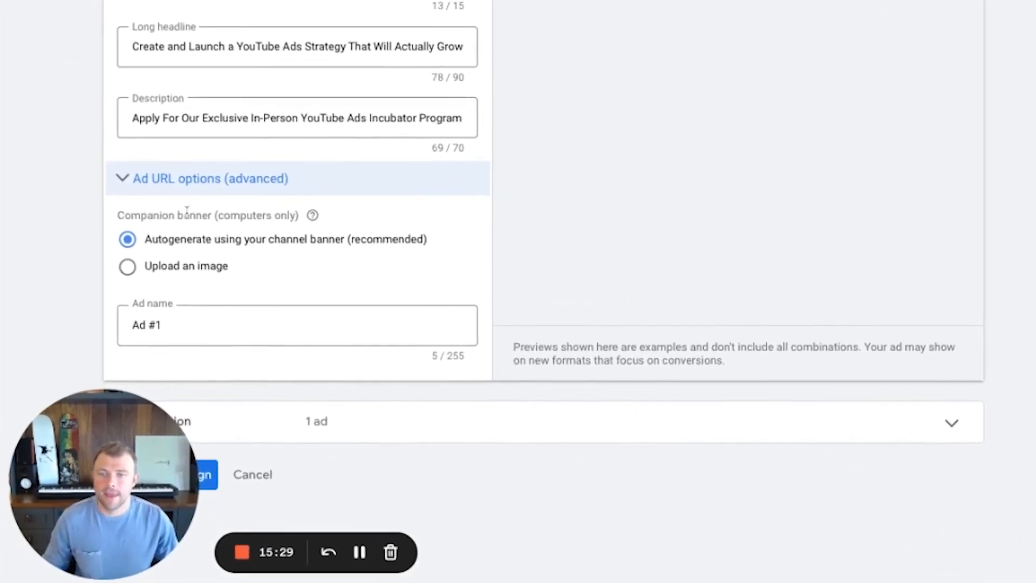
double_click(145, 384)
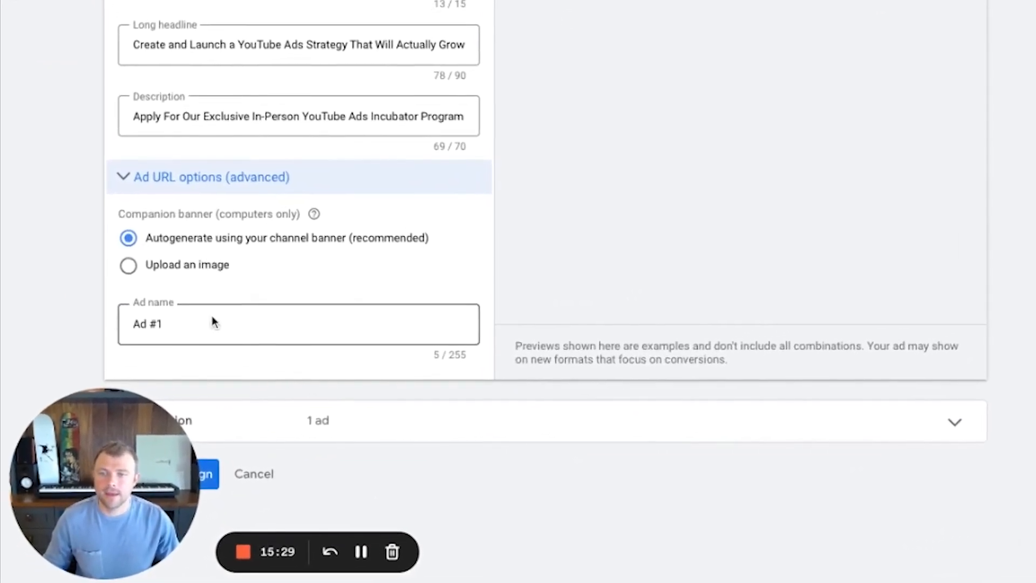
triple_click(195, 322)
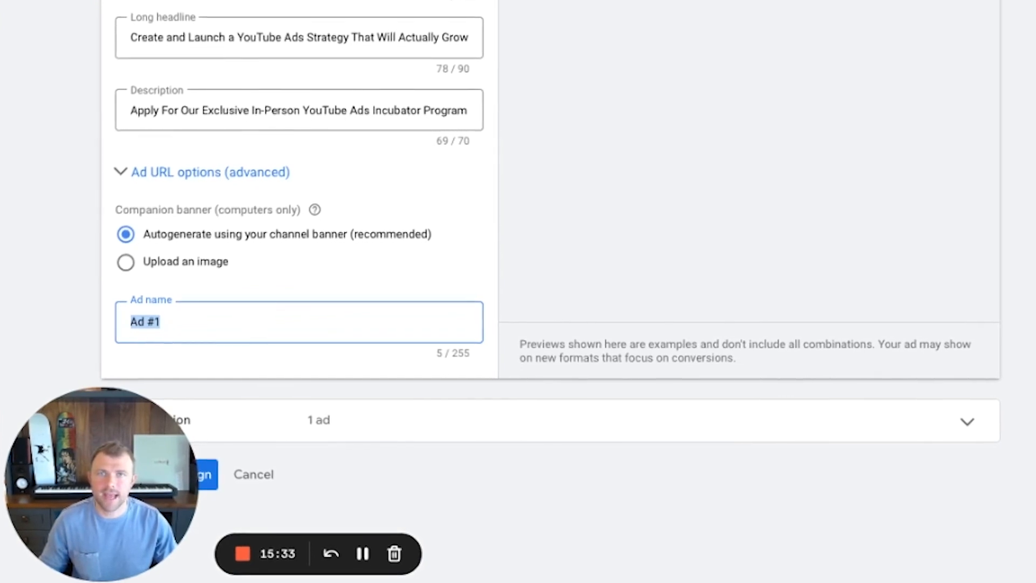
text(YTA)
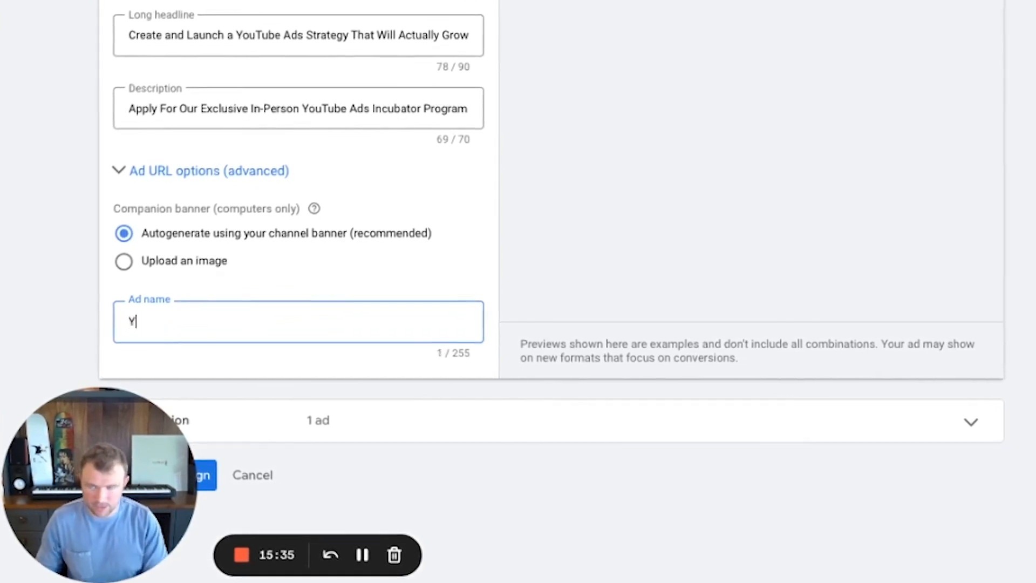
text(Inc)
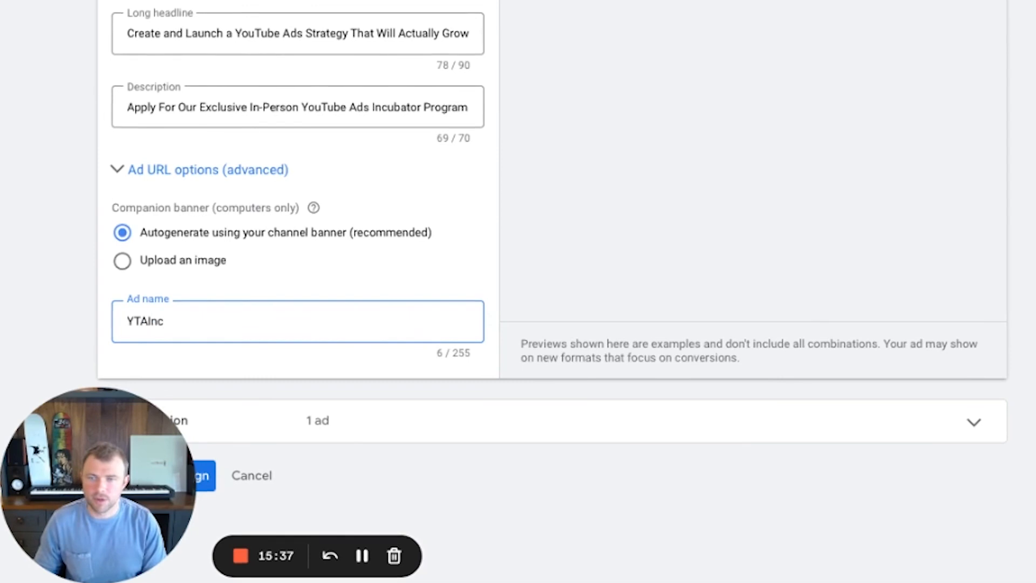
text( - H3)
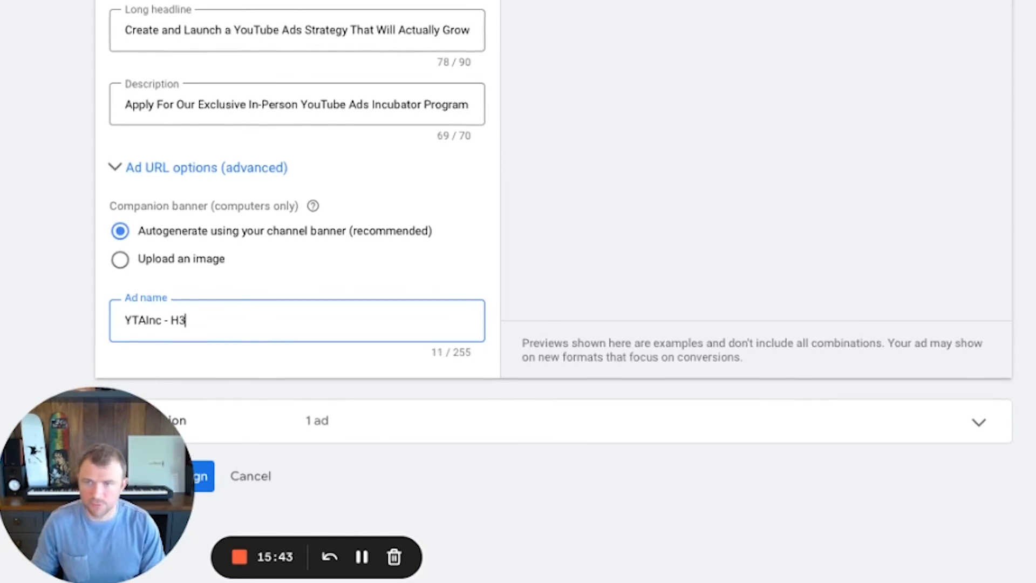
- Set the ad's companion banner to "Upload an image" instead of autogenerating it, and check the image requirements
scroll(484, 203, down, 1)
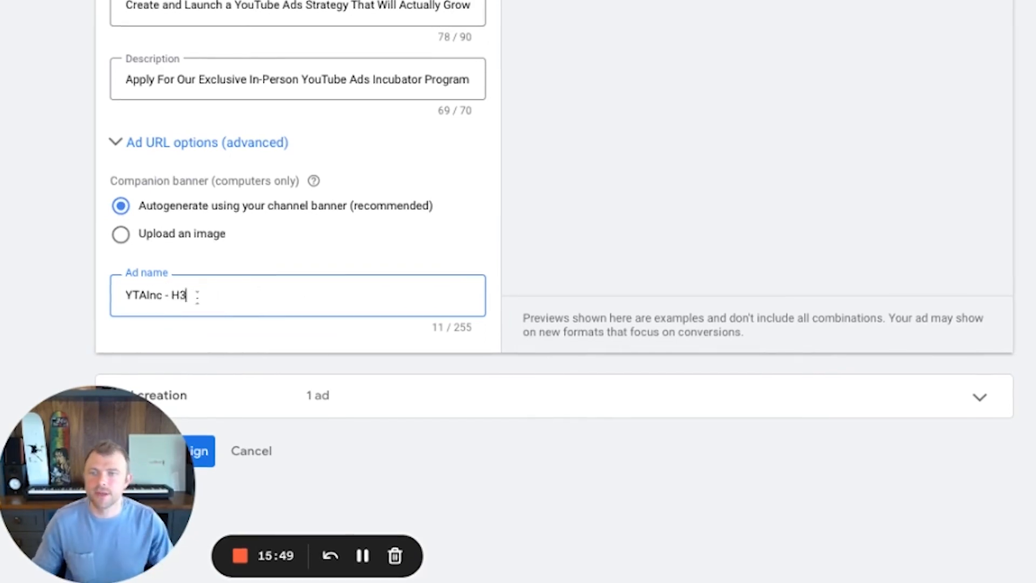
scroll(380, 259, up, 3)
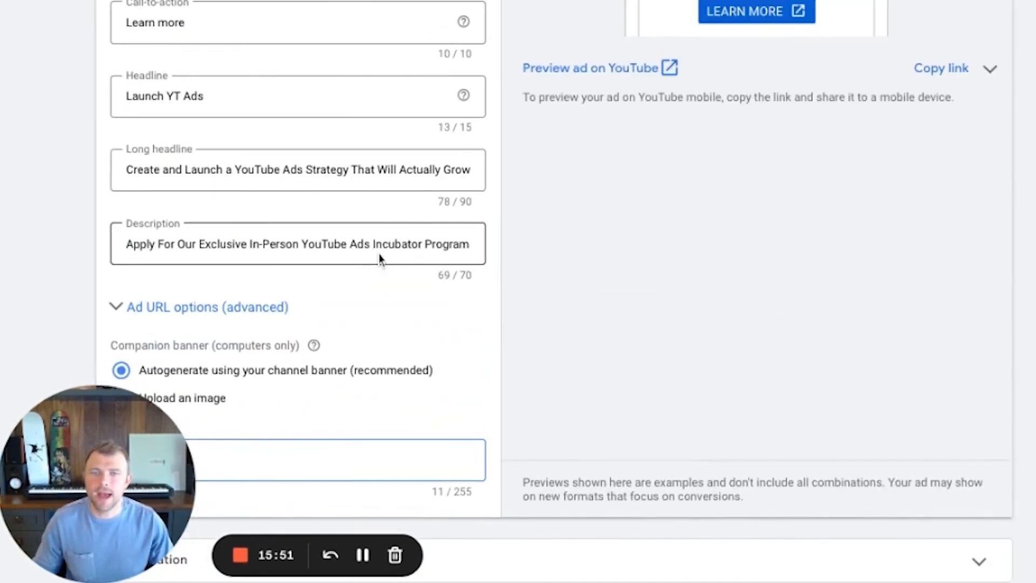
scroll(377, 259, up, 3)
scroll(377, 259, down, 4)
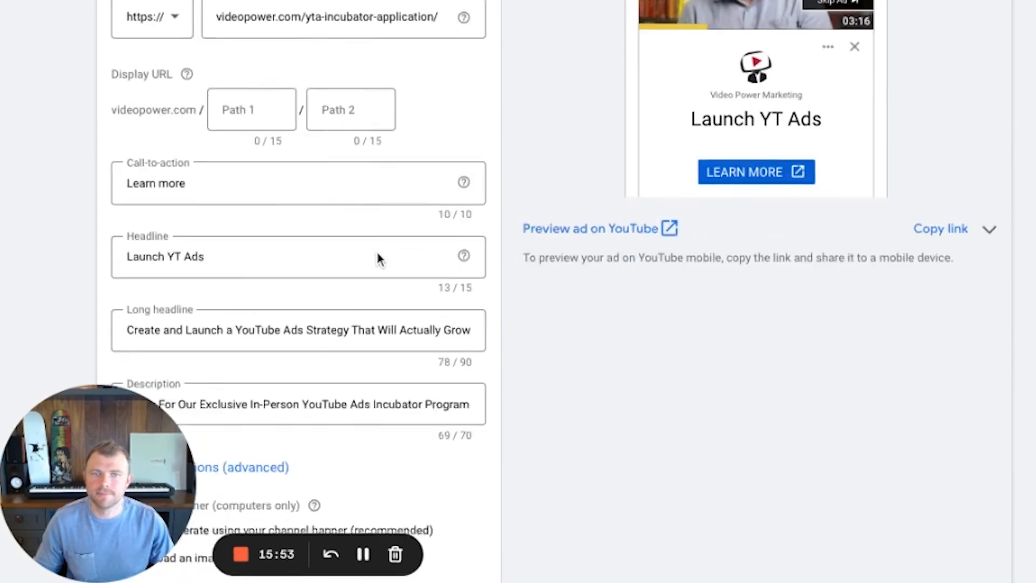
click(124, 289)
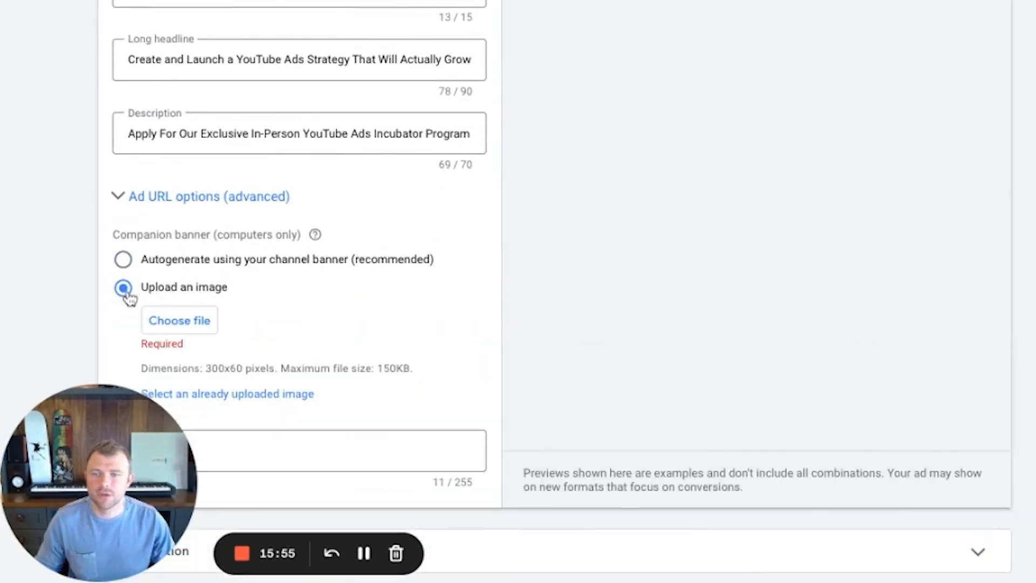
scroll(399, 292, down, 2)
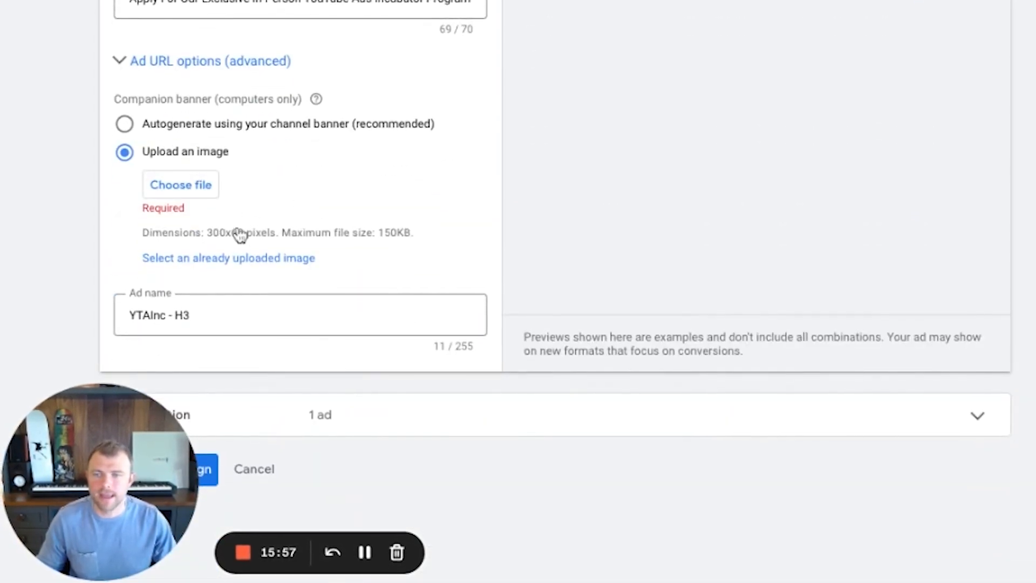
- Preview how the ad looks on YouTube mobile, moving from the in-stream example to the in-feed one
scroll(832, 316, up, 5)
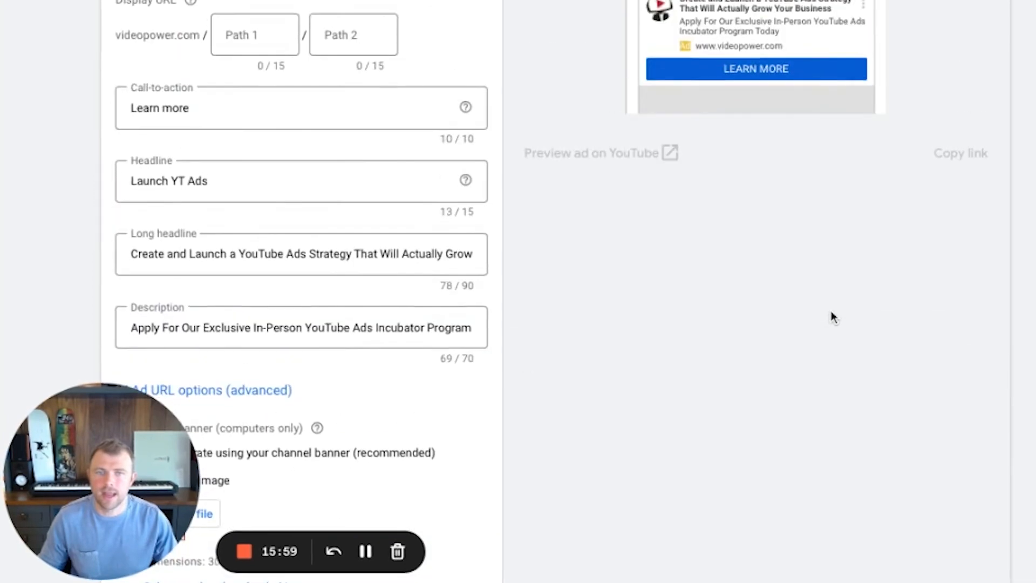
scroll(833, 317, up, 3)
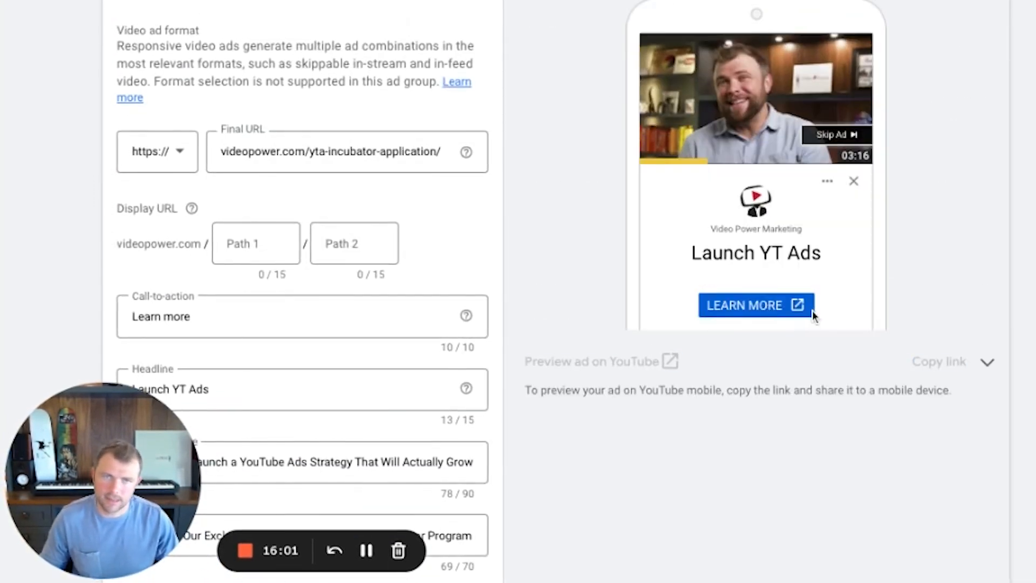
scroll(810, 316, up, 3)
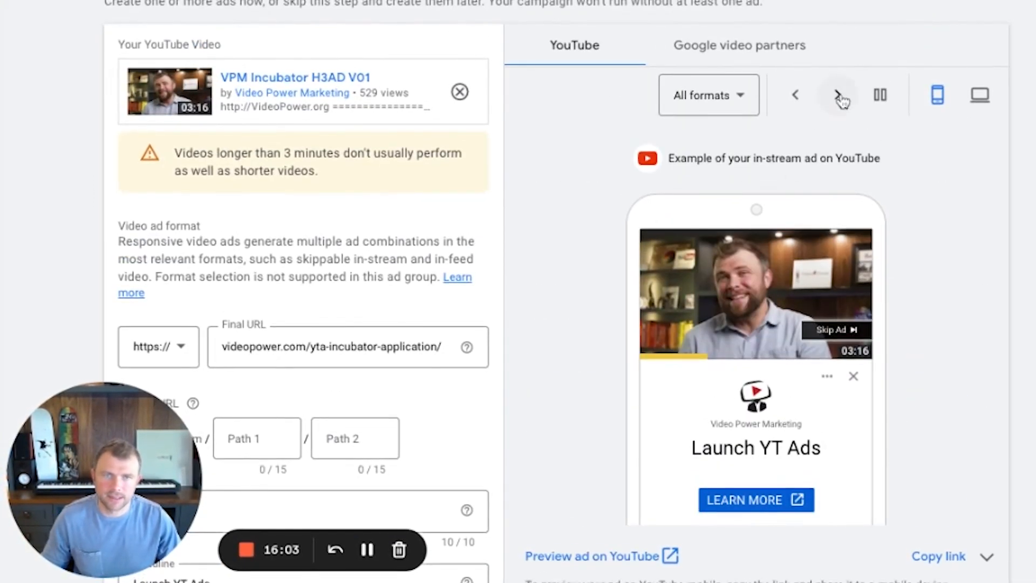
click(838, 96)
- Expand the Ad creation section to review the ads included in the campaign
scroll(370, 294, down, 6)
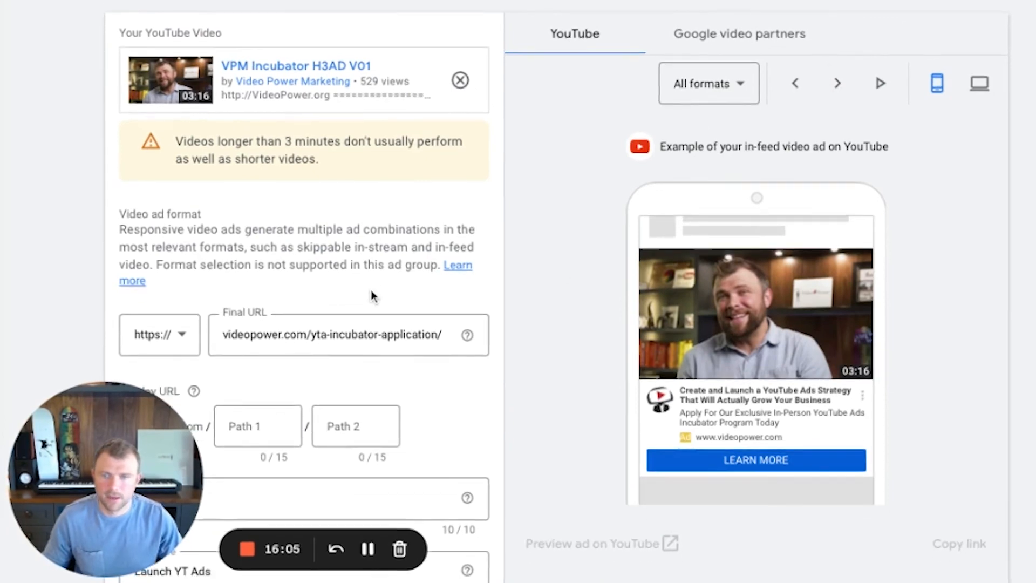
scroll(371, 295, down, 5)
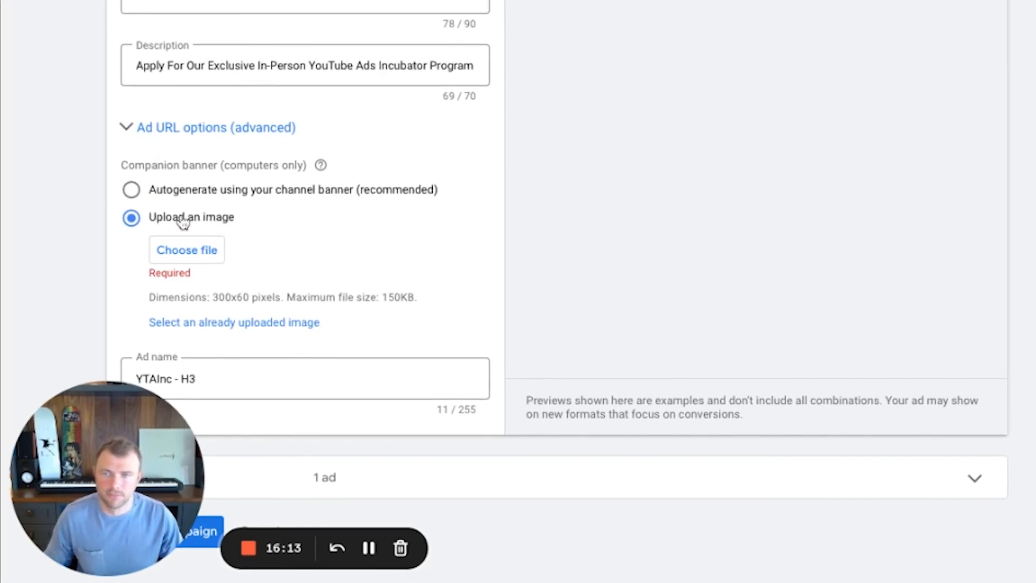
scroll(203, 221, down, 1)
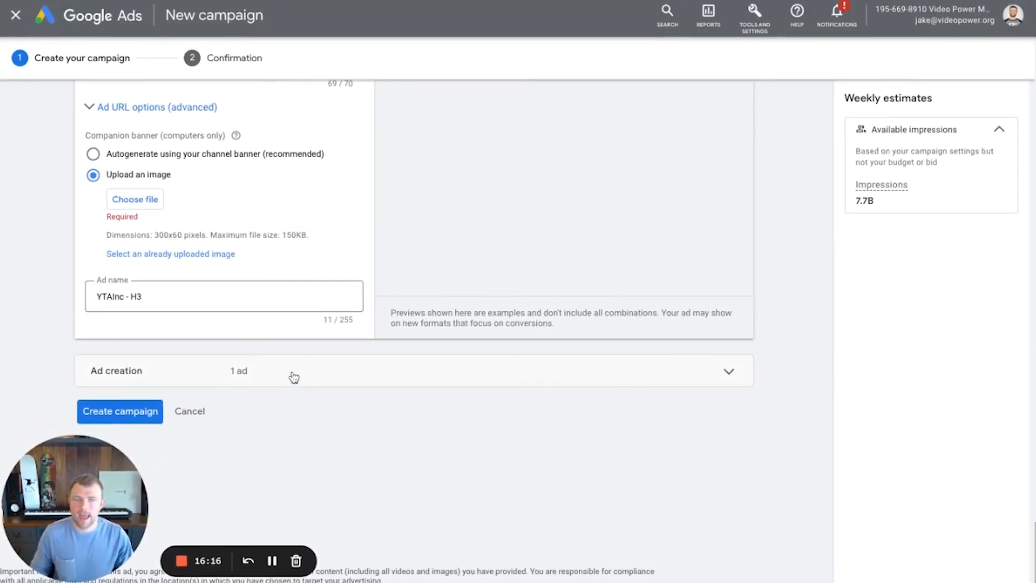
click(317, 354)
scroll(307, 351, down, 3)
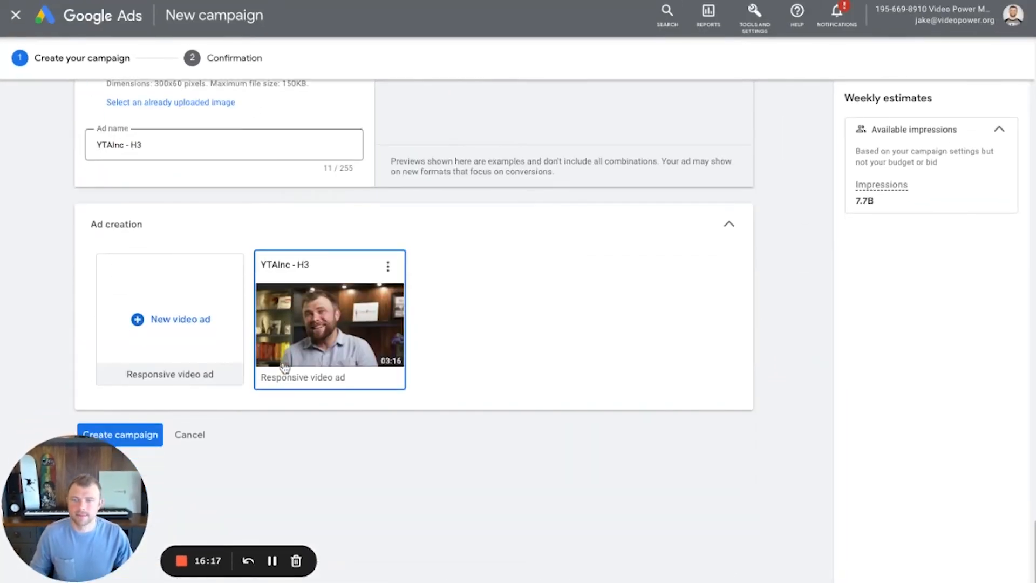
scroll(264, 364, down, 1)
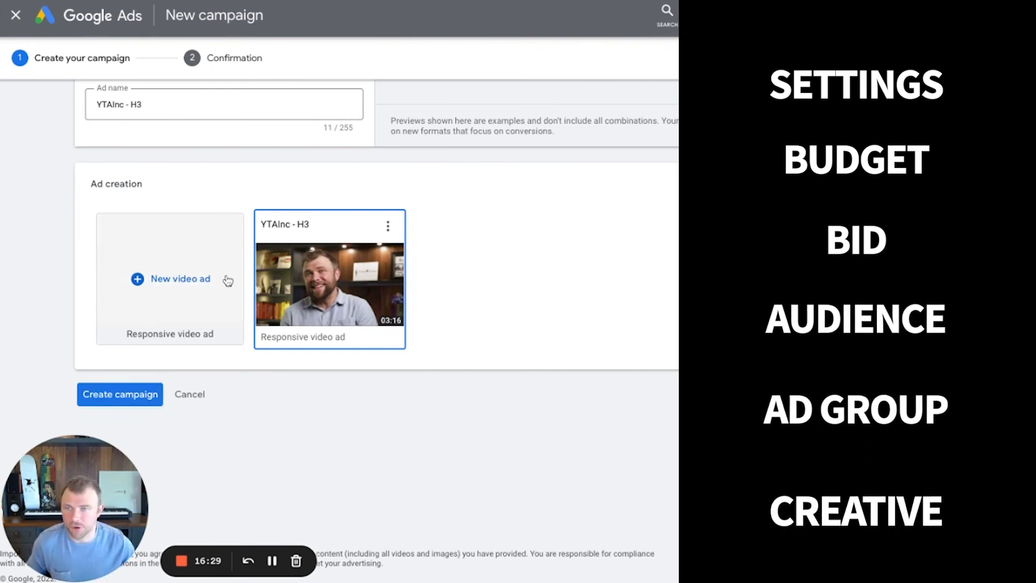
- Create the campaign with the "YTAInc - H3" responsive video ad
scroll(228, 280, up, 1)
scroll(224, 278, up, 3)
scroll(224, 279, down, 4)
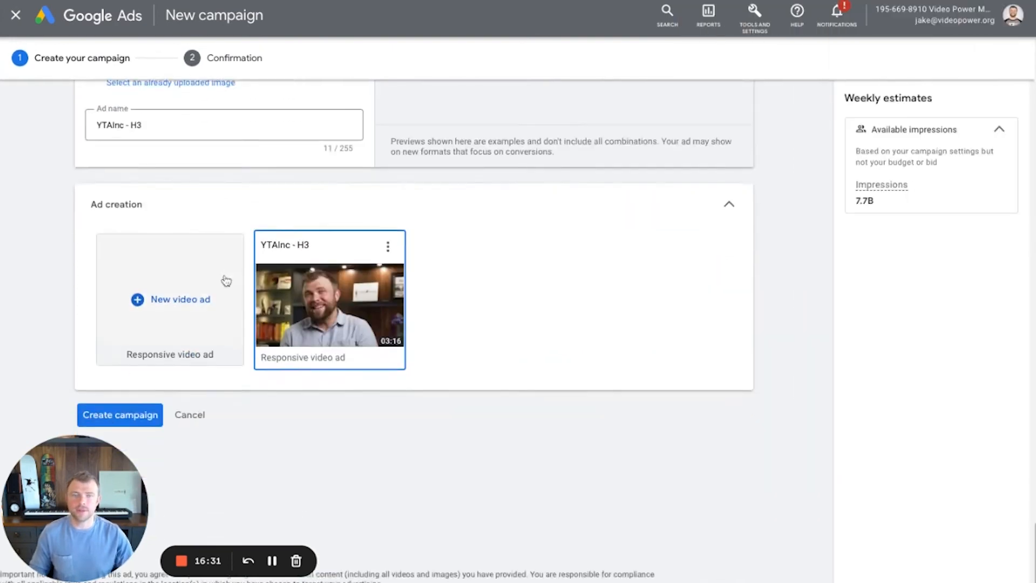
click(126, 402)
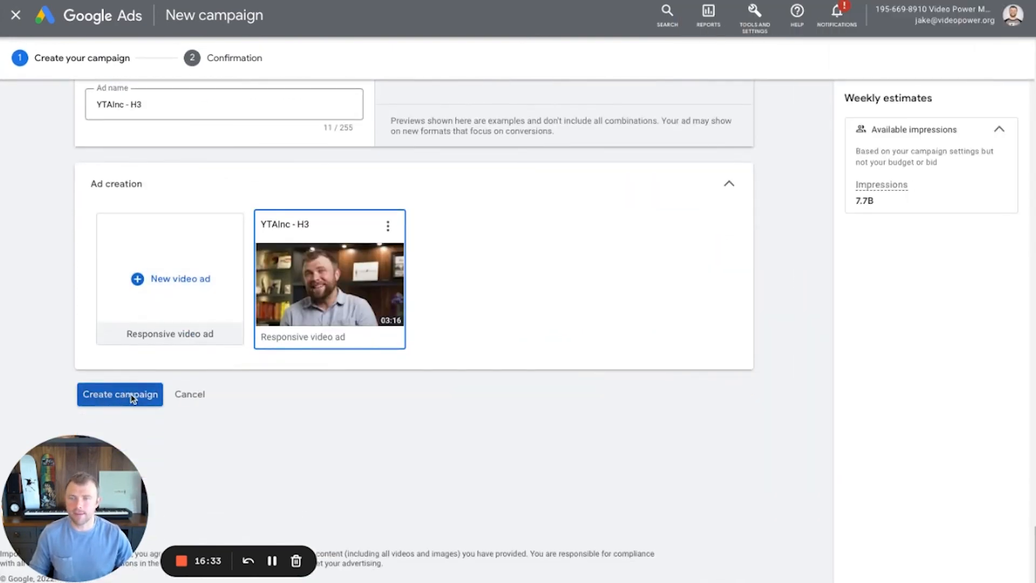